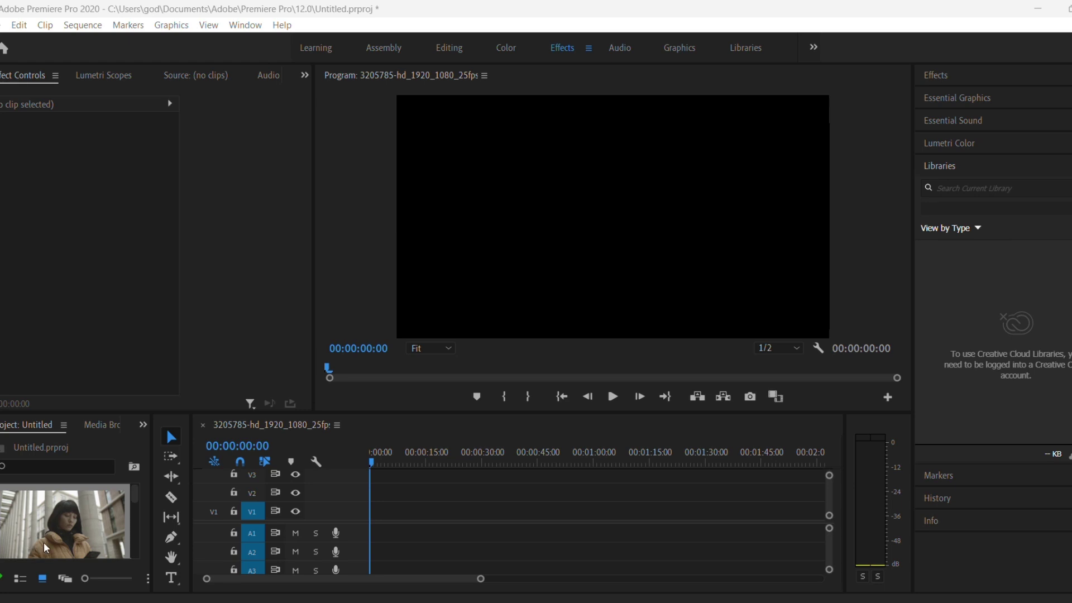
# Place the 3205785-hd_1920_1080_25fps clip on V1 and play it to 00:00:04:05
pyautogui.moveTo(65, 522); pyautogui.dragTo(392, 515)
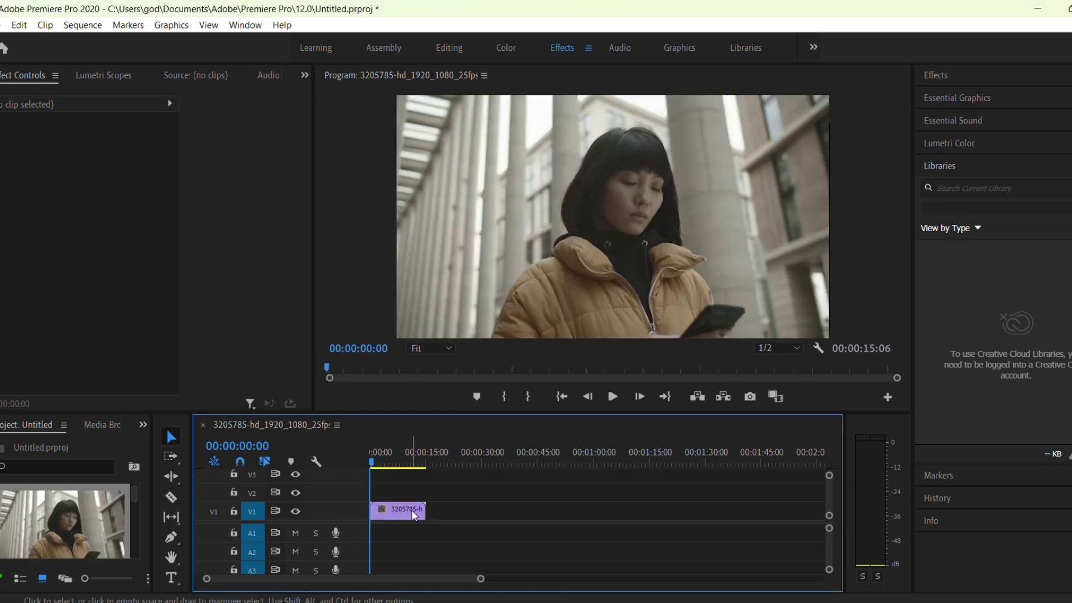
pyautogui.click(613, 396)
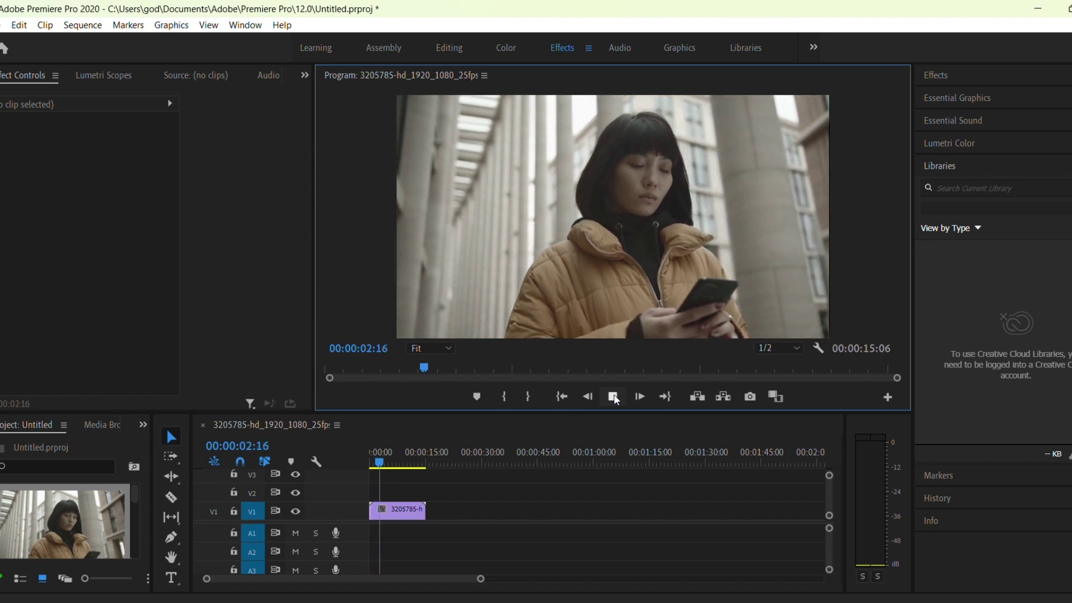
pyautogui.click(614, 396)
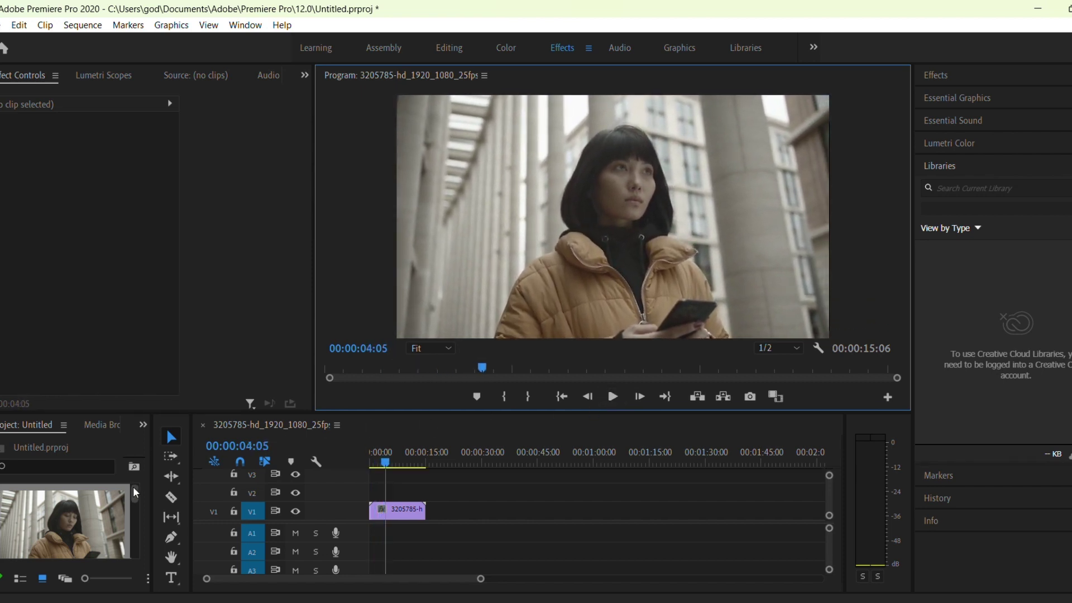
pyautogui.click(171, 497)
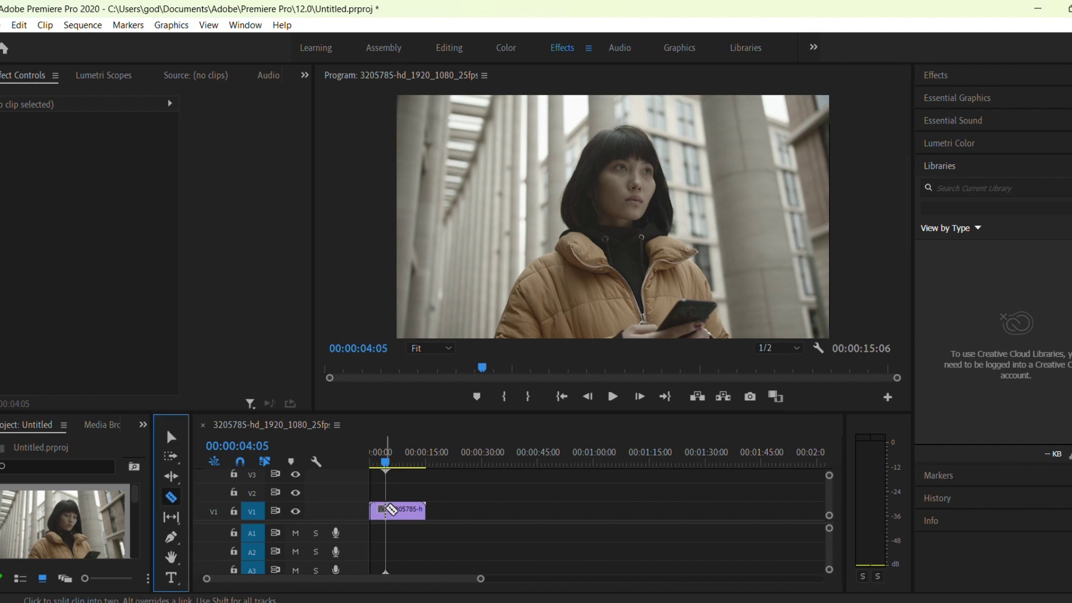
# Split the clip at 00:00:04:05, freeze the later part with a frame hold, and copy it to V2
pyautogui.click(385, 509)
pyautogui.click(171, 436)
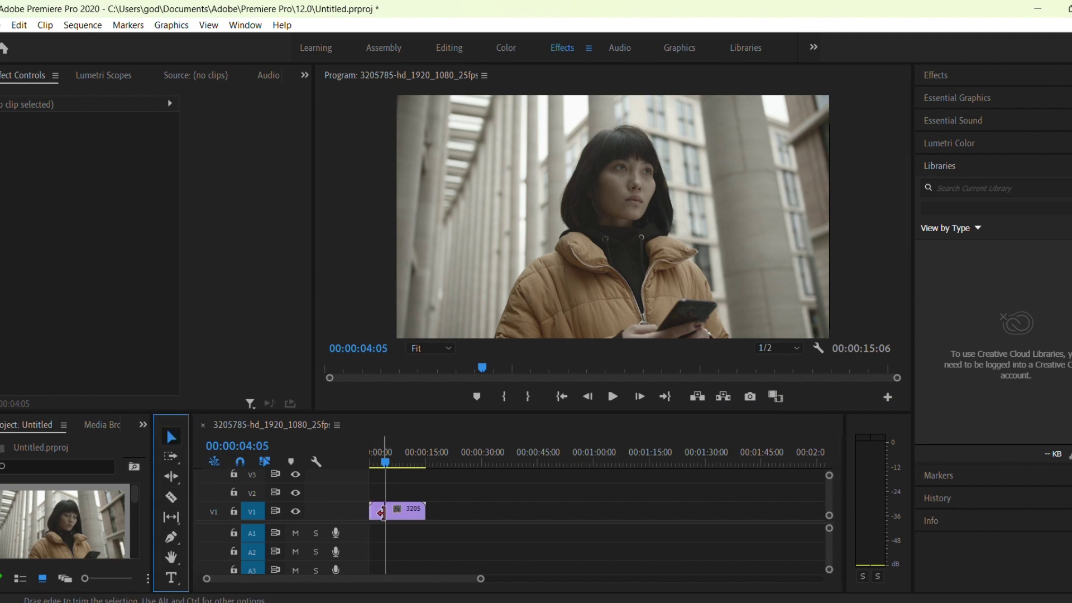
pyautogui.click(405, 514)
pyautogui.rightClick(406, 514)
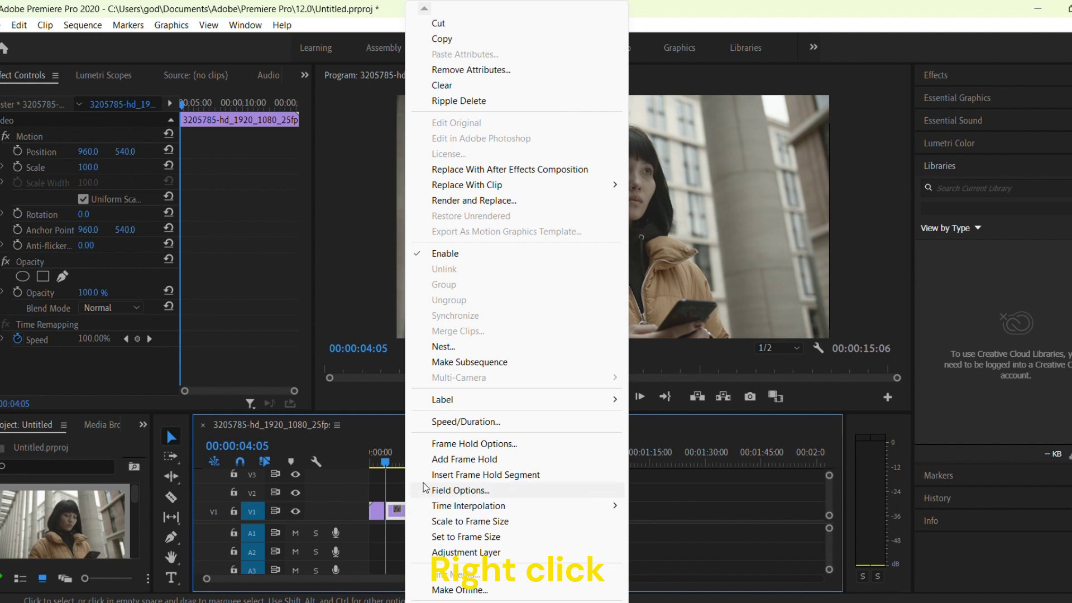
pyautogui.click(455, 460)
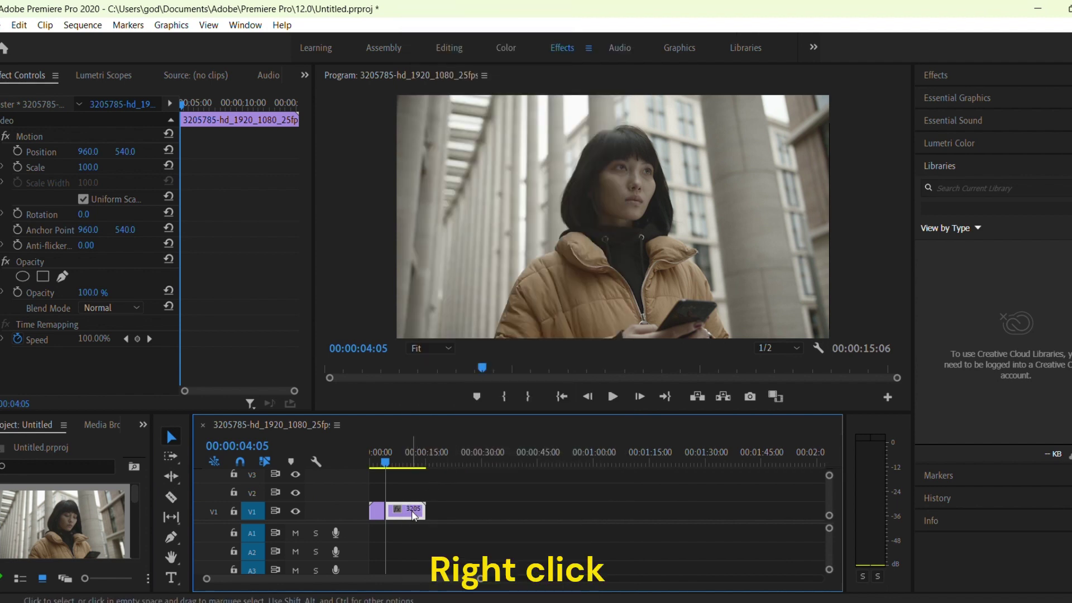
pyautogui.moveTo(414, 514); pyautogui.dragTo(410, 497)
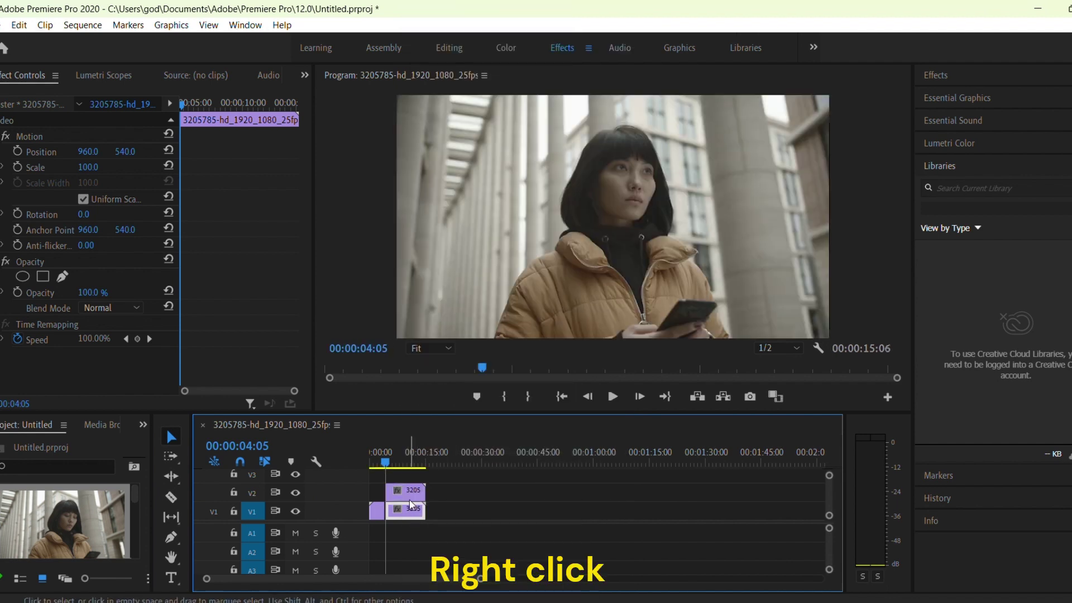
# Add a pen mask to the upper clip's Opacity and zoom the Program monitor to 75%
pyautogui.click(62, 277)
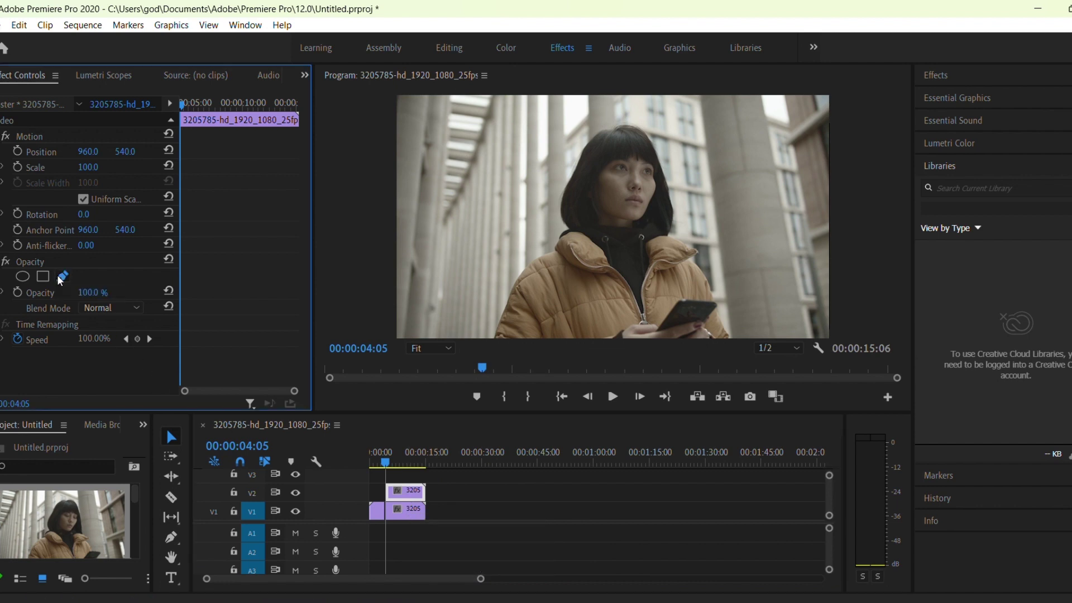
pyautogui.click(449, 350)
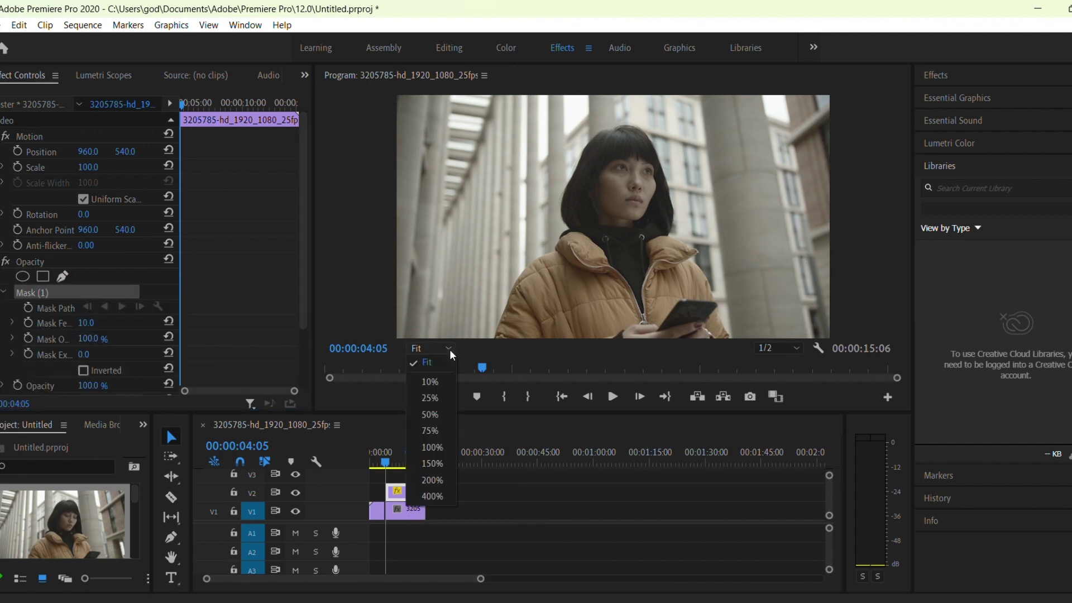
pyautogui.click(438, 433)
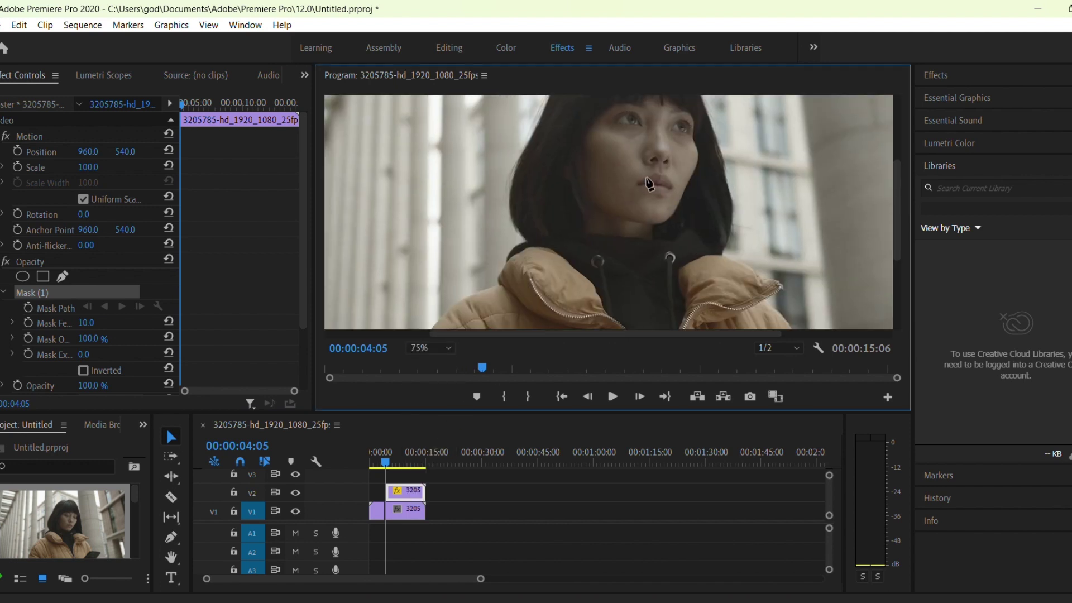
pyautogui.press('h')
pyautogui.moveTo(641, 172); pyautogui.dragTo(639, 246)
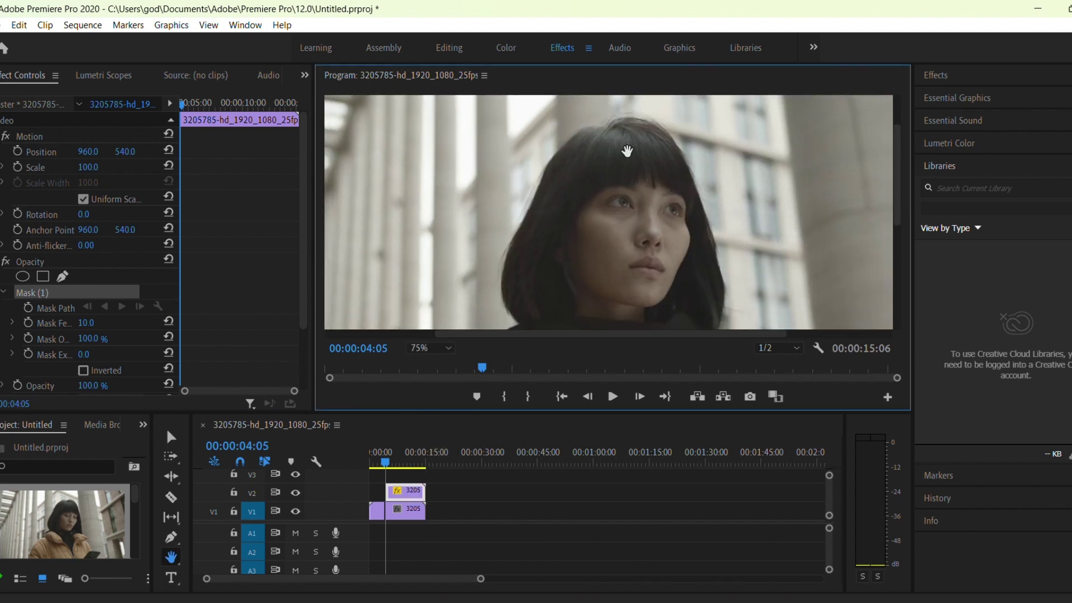
# Trace mask points around her hair and down her left side to the jacket bottom
pyautogui.press('p')
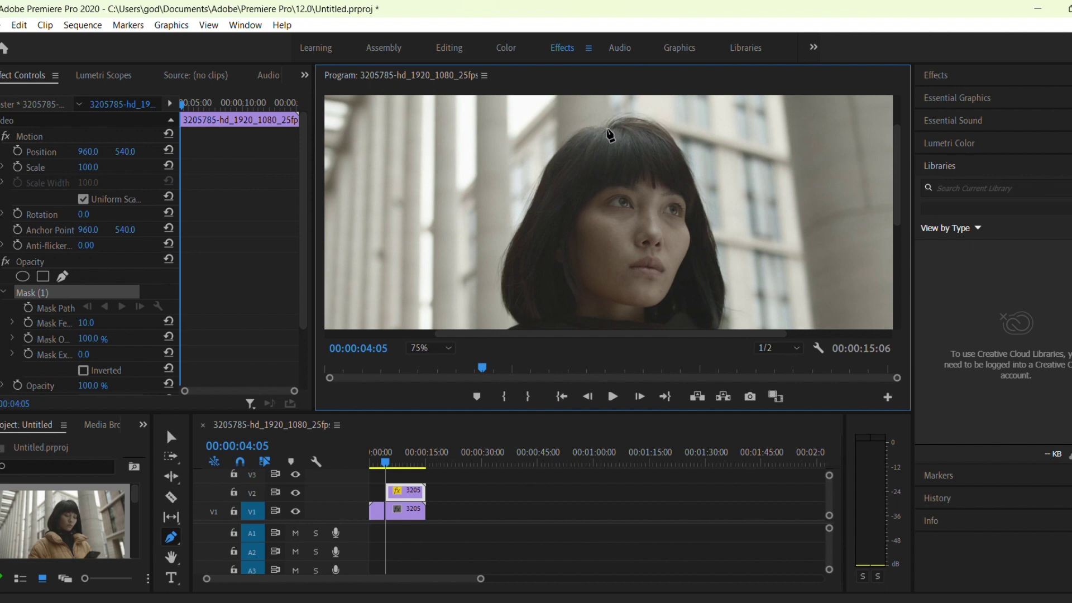
pyautogui.click(607, 129)
pyautogui.click(550, 170)
pyautogui.click(523, 214)
pyautogui.moveTo(512, 263); pyautogui.dragTo(532, 159)
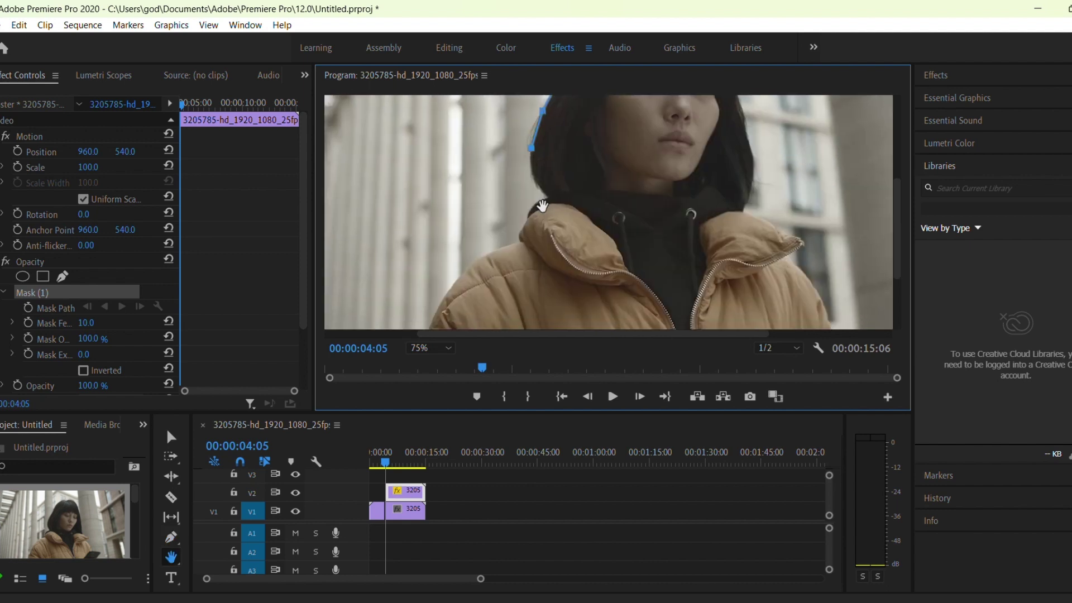
pyautogui.click(531, 148)
pyautogui.click(536, 179)
pyautogui.click(547, 199)
pyautogui.scroll(-3, 534, 212)
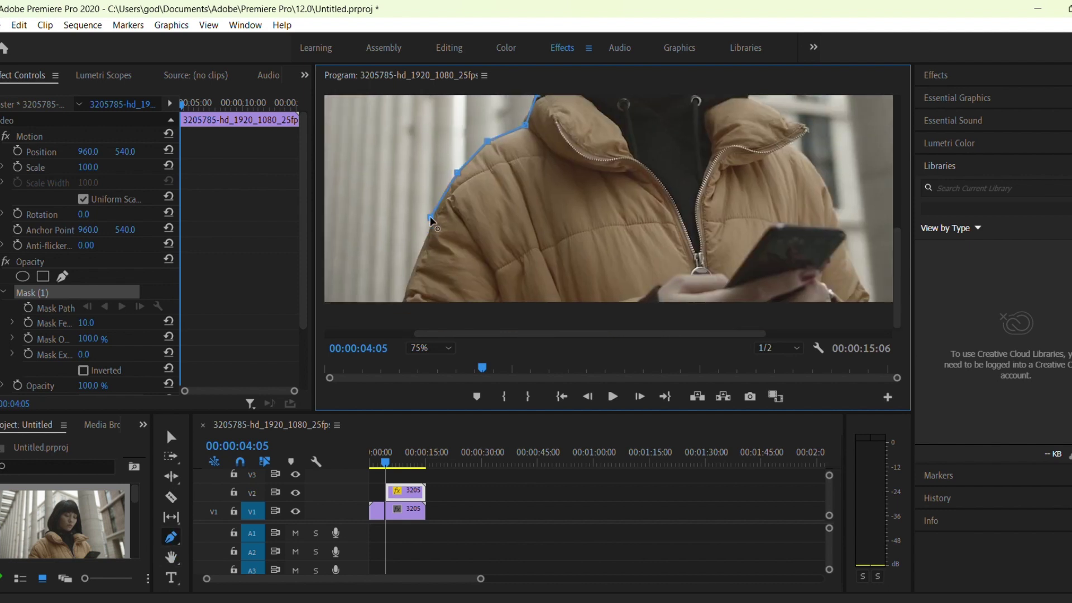
pyautogui.click(488, 141)
pyautogui.click(431, 217)
pyautogui.click(402, 305)
# Continue the mask up her right side and shoulder, closing it at the top of her head
pyautogui.click(873, 304)
pyautogui.click(848, 250)
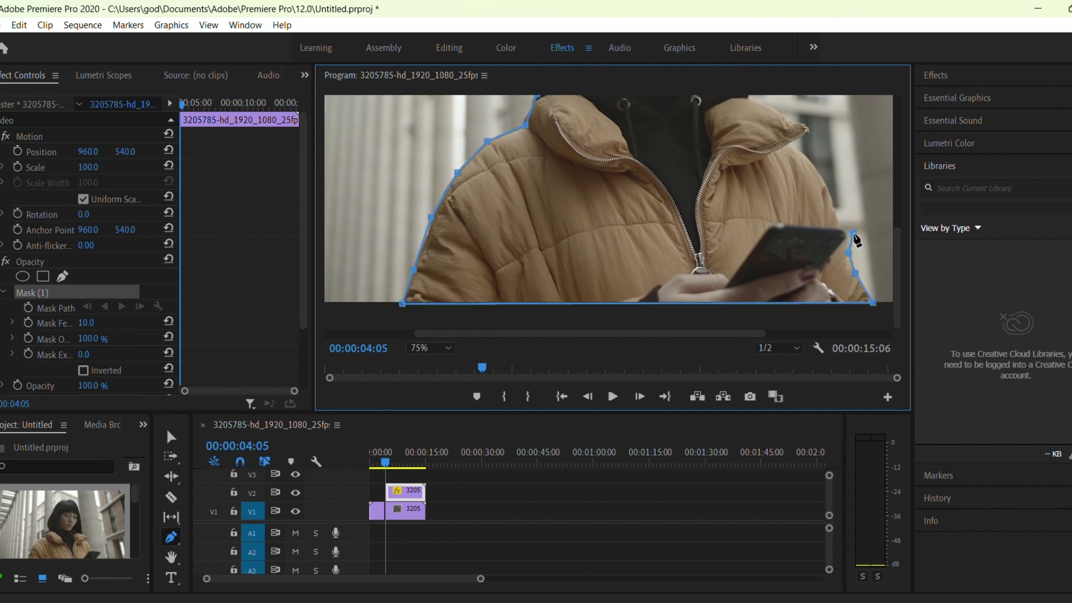
pyautogui.click(810, 163)
pyautogui.click(788, 145)
pyautogui.click(808, 127)
pyautogui.click(770, 108)
pyautogui.click(746, 96)
pyautogui.scroll(3, 774, 219)
pyautogui.scroll(2, 774, 219)
pyautogui.click(704, 176)
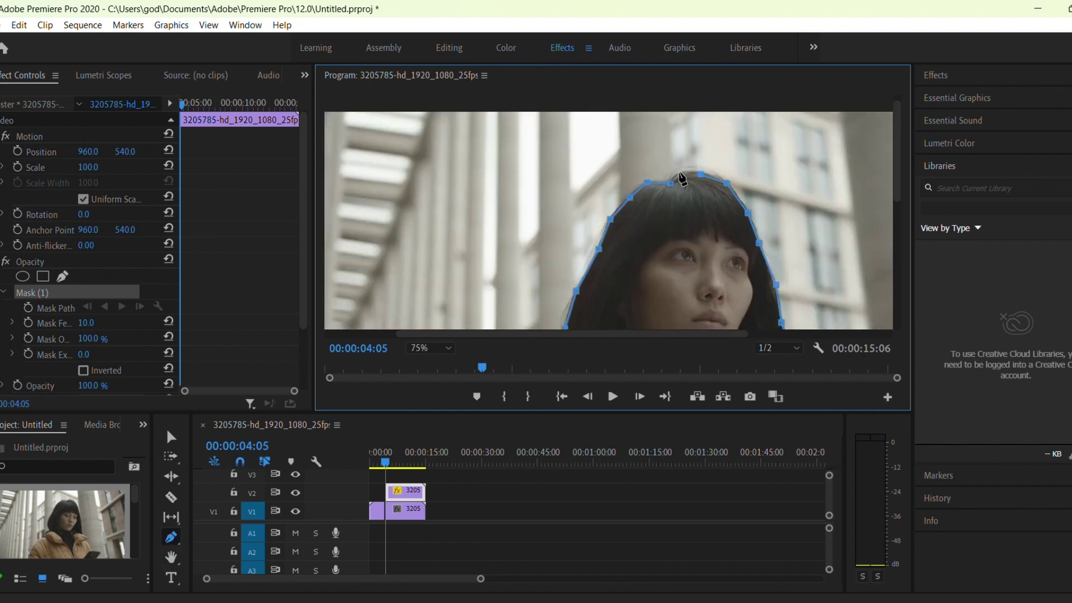
pyautogui.click(672, 182)
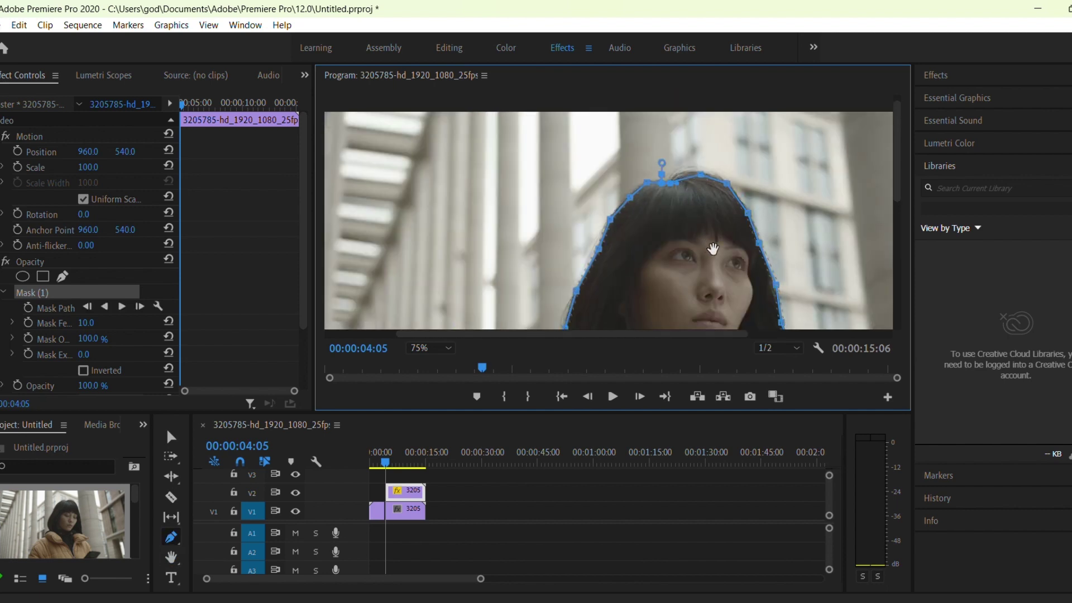
# Fit the preview back to the full frame and set Mask Feather to 0
pyautogui.click(432, 347)
pyautogui.click(443, 366)
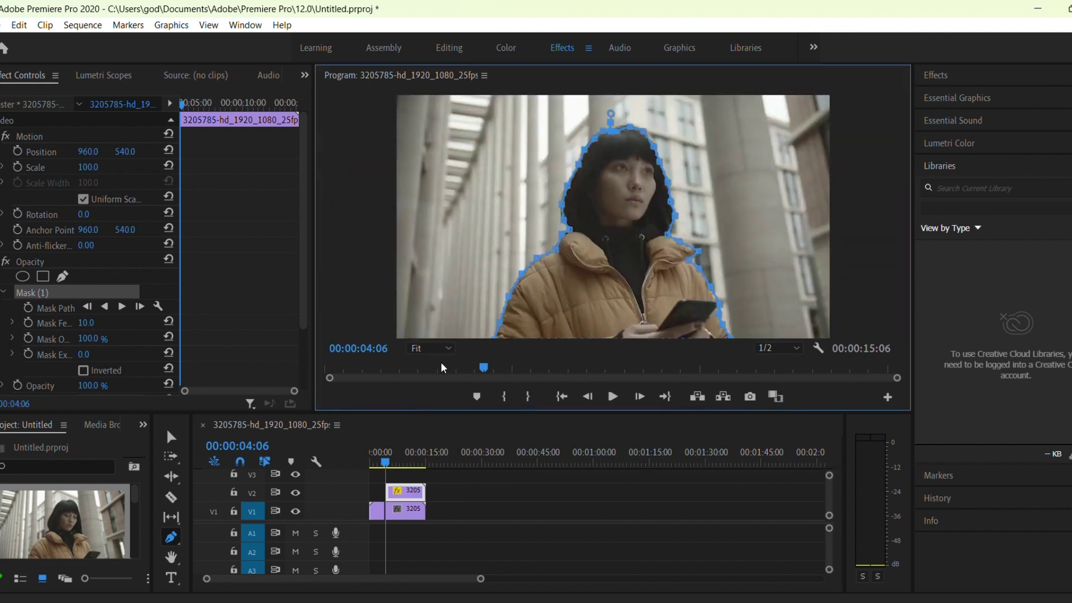
pyautogui.scroll(-1, 91, 303)
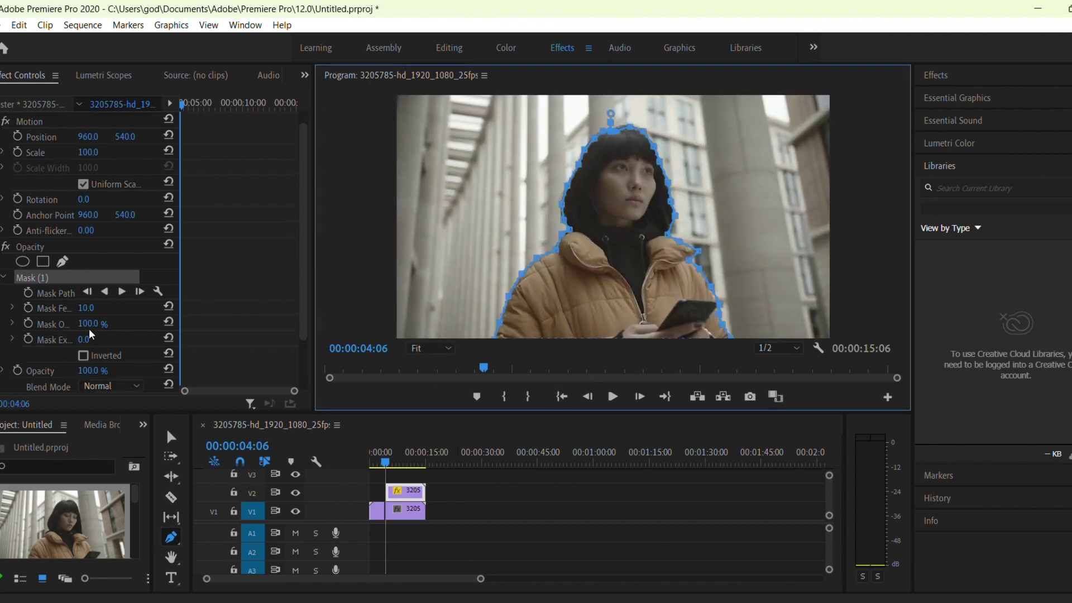
pyautogui.click(90, 308)
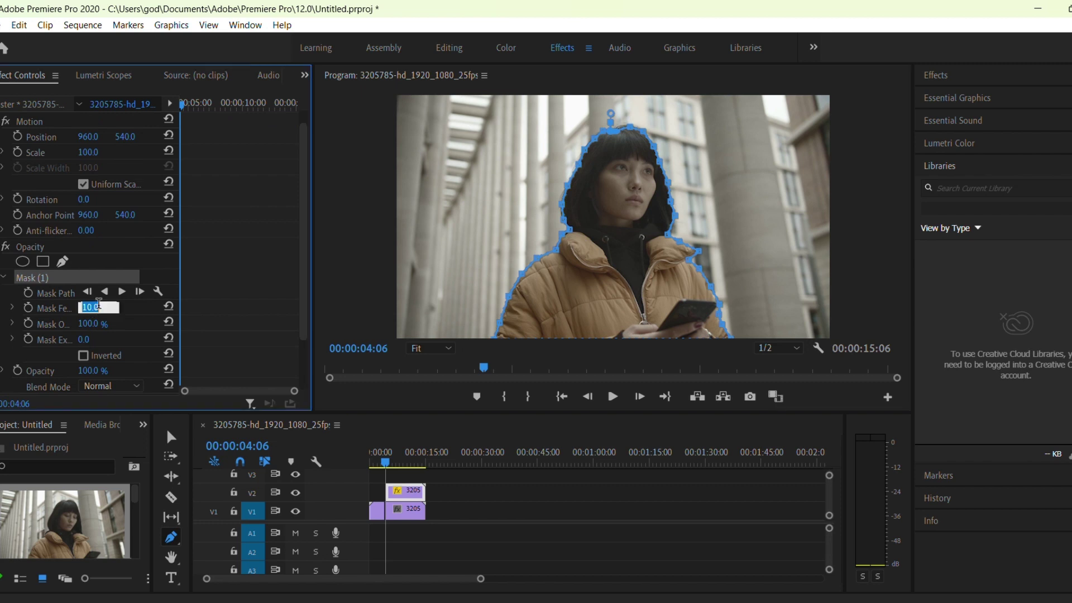
pyautogui.write('0')
pyautogui.press('Return')
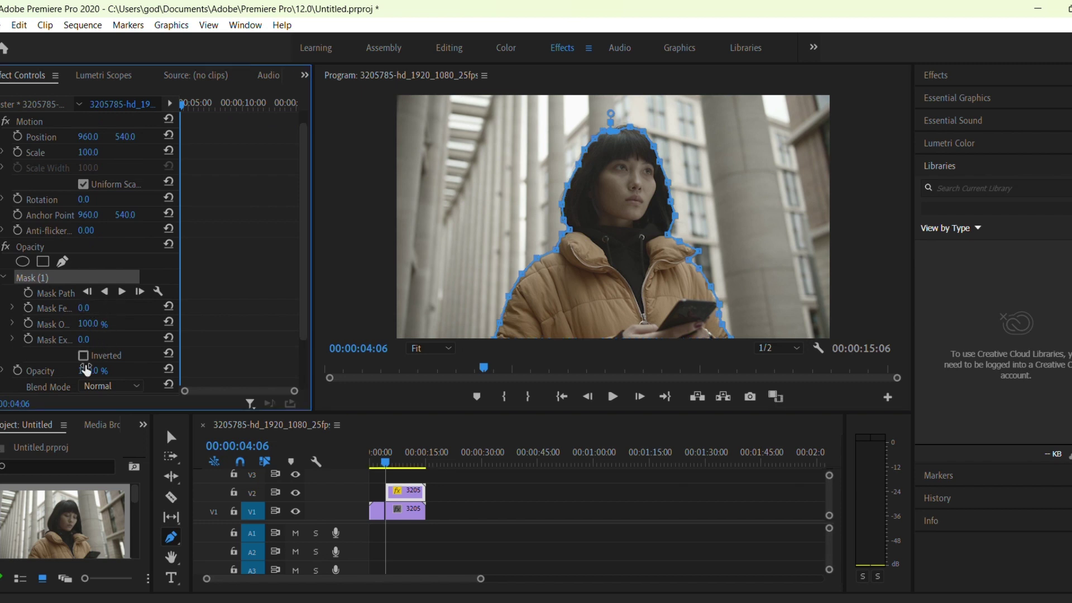
# Keyframe Position and Scale so the clip pushes in to Scale 141 and Position 1151 by 00:00:07:20
pyautogui.click(17, 136)
pyautogui.click(18, 152)
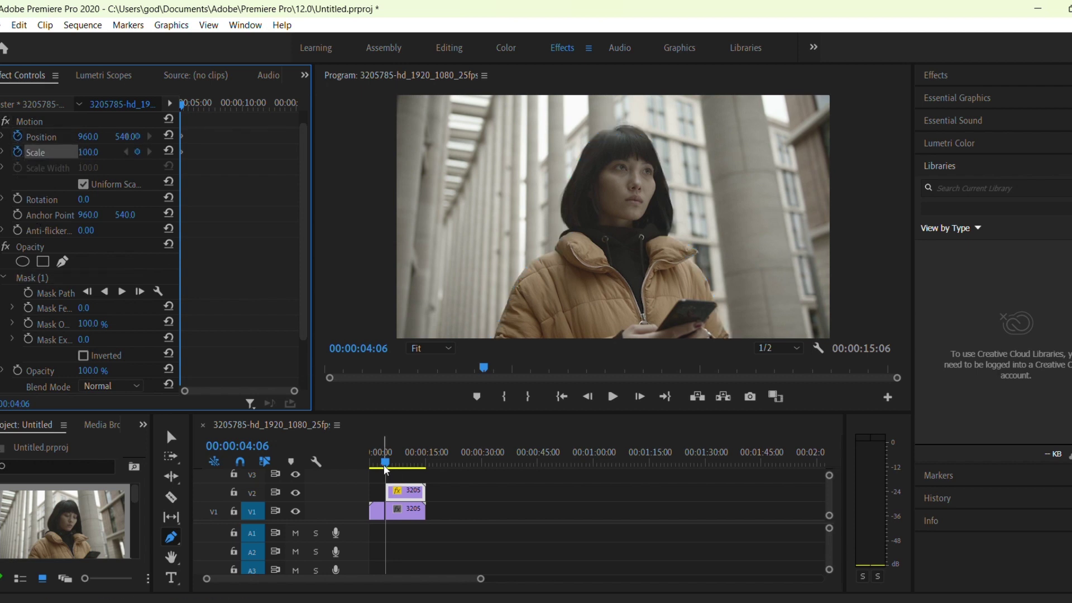
pyautogui.moveTo(386, 463); pyautogui.dragTo(399, 463)
pyautogui.moveTo(88, 137)
pyautogui.mouseDown()
pyautogui.moveTo(118, 140)
pyautogui.moveTo(104, 152)
pyautogui.moveTo(190, 146)
pyautogui.mouseUp()
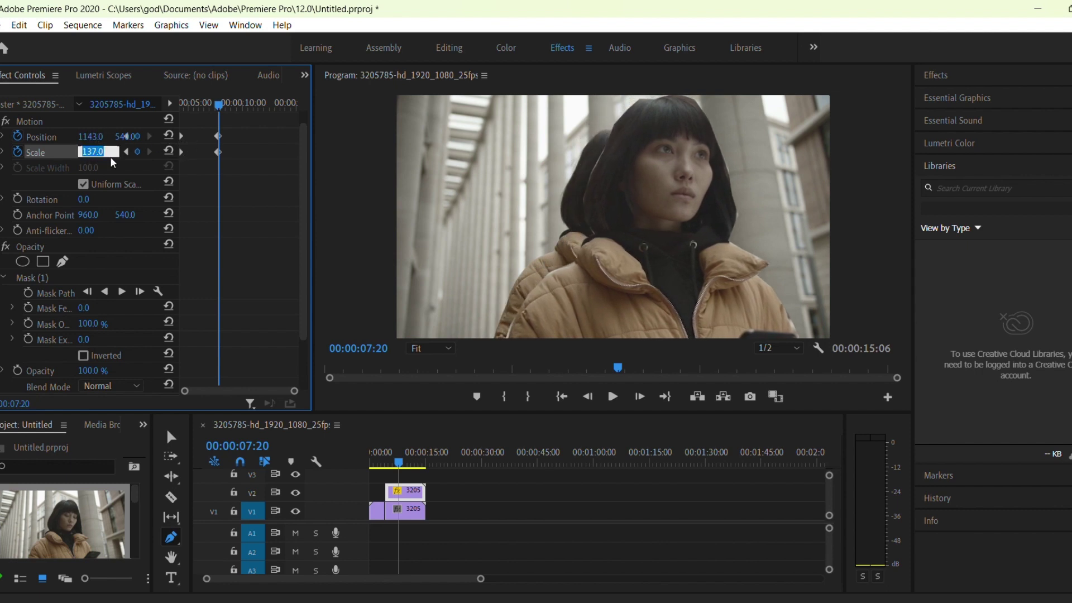
pyautogui.moveTo(96, 155); pyautogui.dragTo(89, 143)
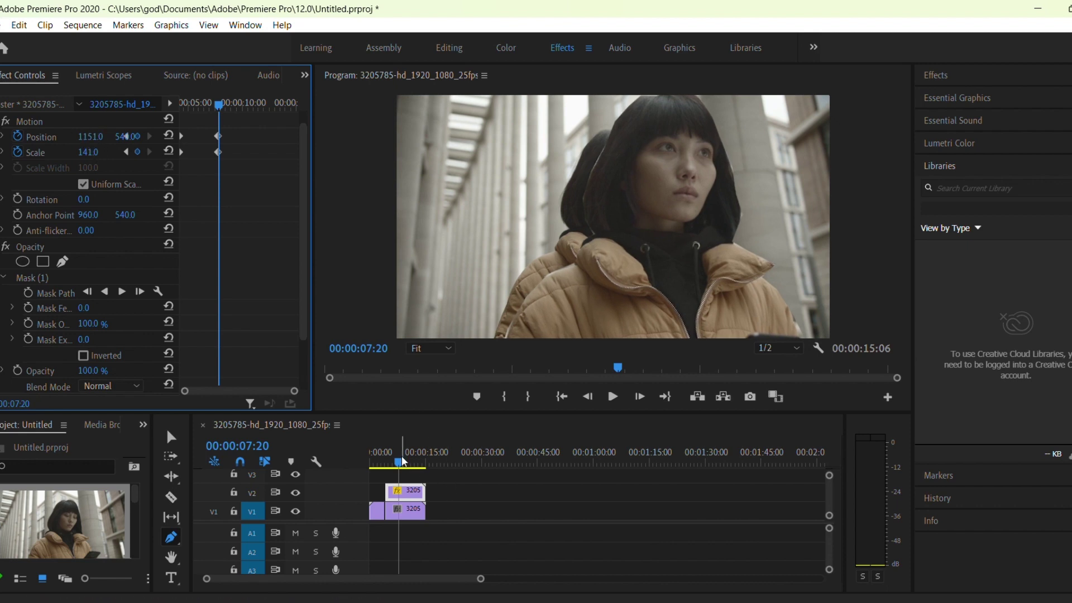
# Scrub through the zoom animation and return to the cut-out clip's start
pyautogui.moveTo(382, 464); pyautogui.dragTo(409, 470)
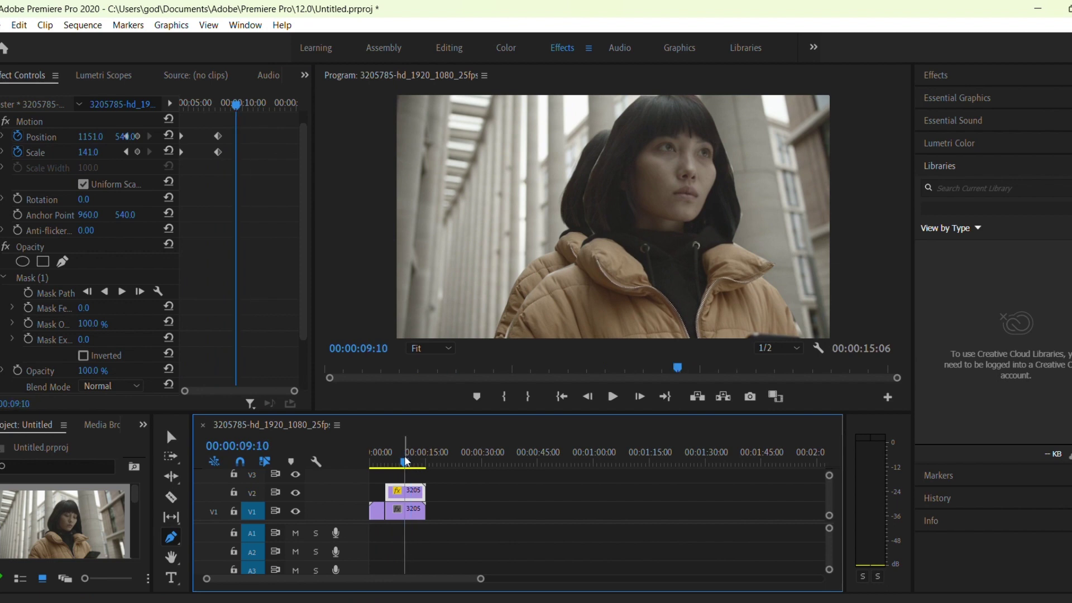
pyautogui.moveTo(405, 461); pyautogui.dragTo(392, 465)
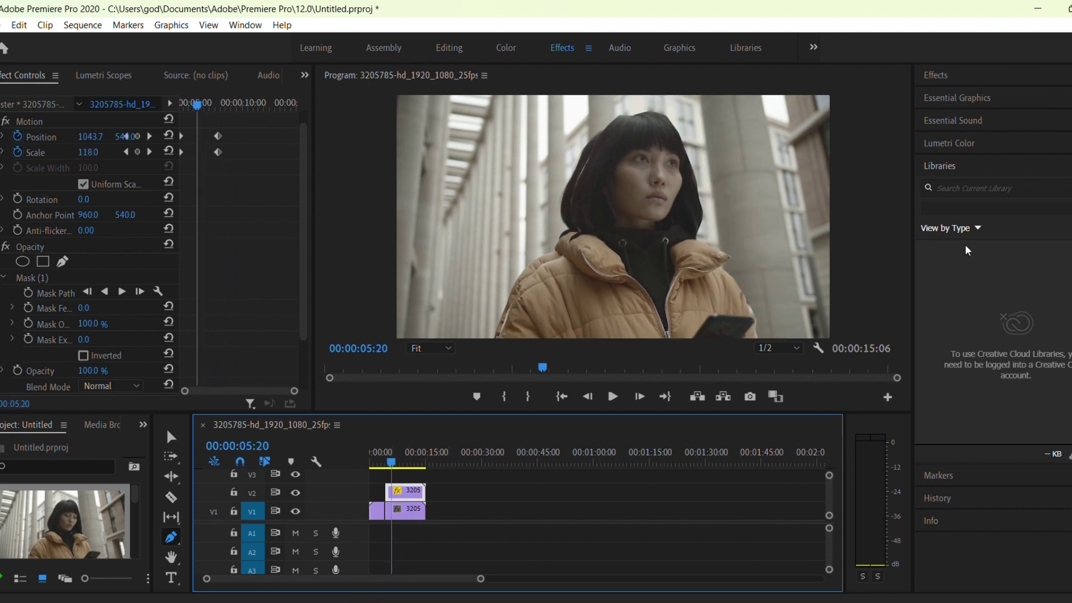
pyautogui.press('Up')
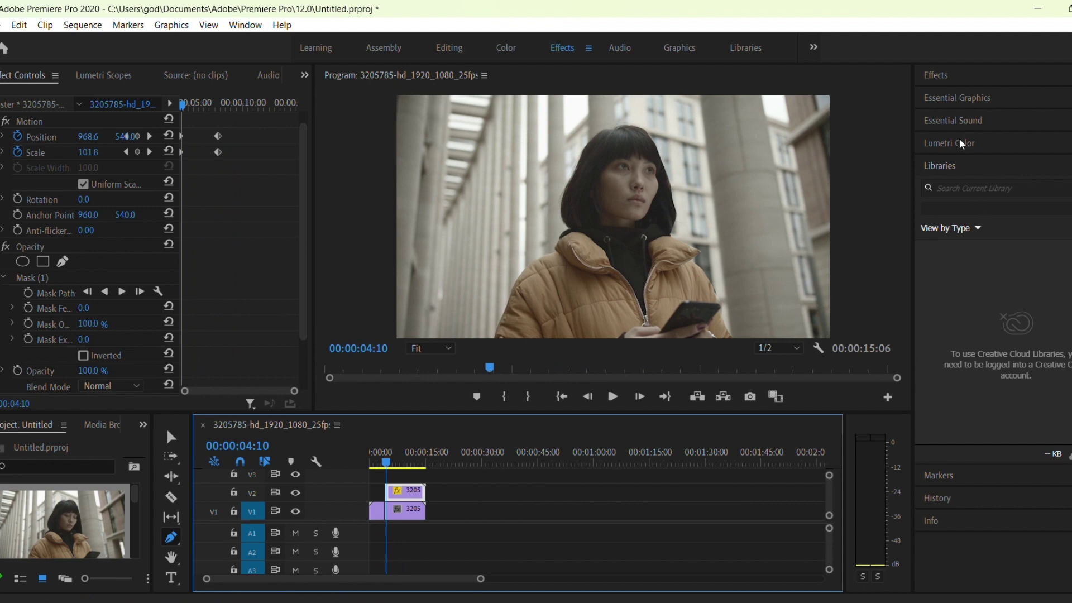
# Apply Gaussian Blur to the V1 background clip with Blurriness 100 and Repeat Edge Pixels on
pyautogui.click(938, 75)
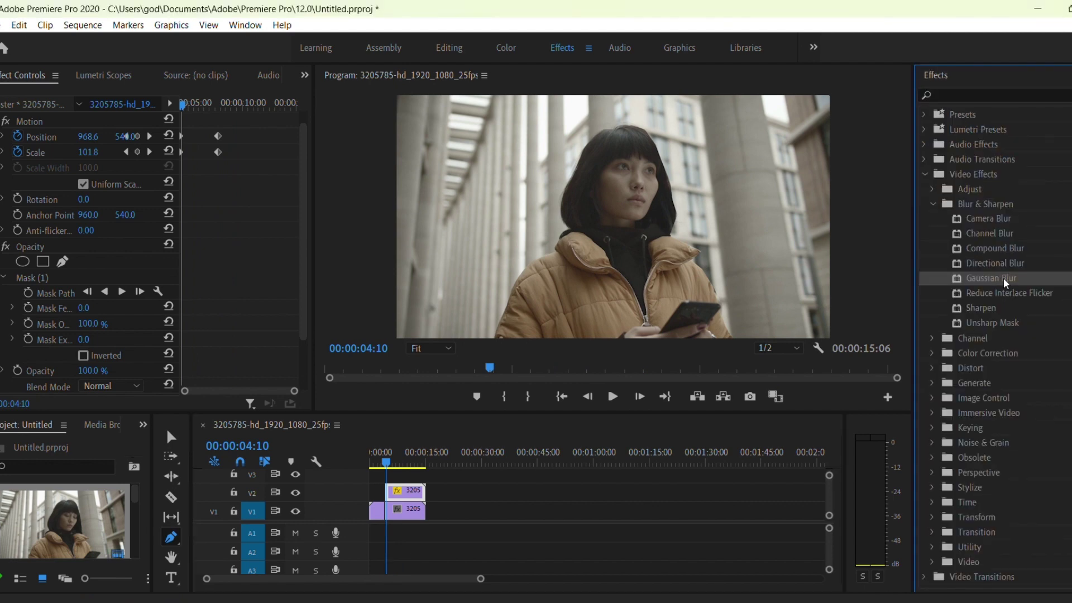
pyautogui.moveTo(801, 384); pyautogui.dragTo(410, 519)
pyautogui.scroll(-2, 32, 320)
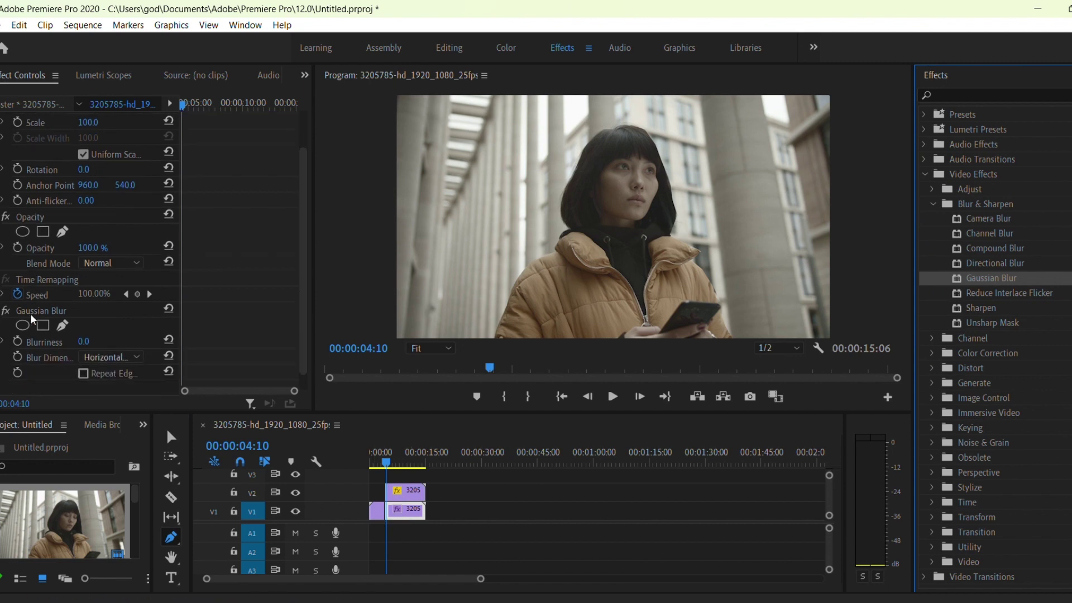
pyautogui.click(83, 323)
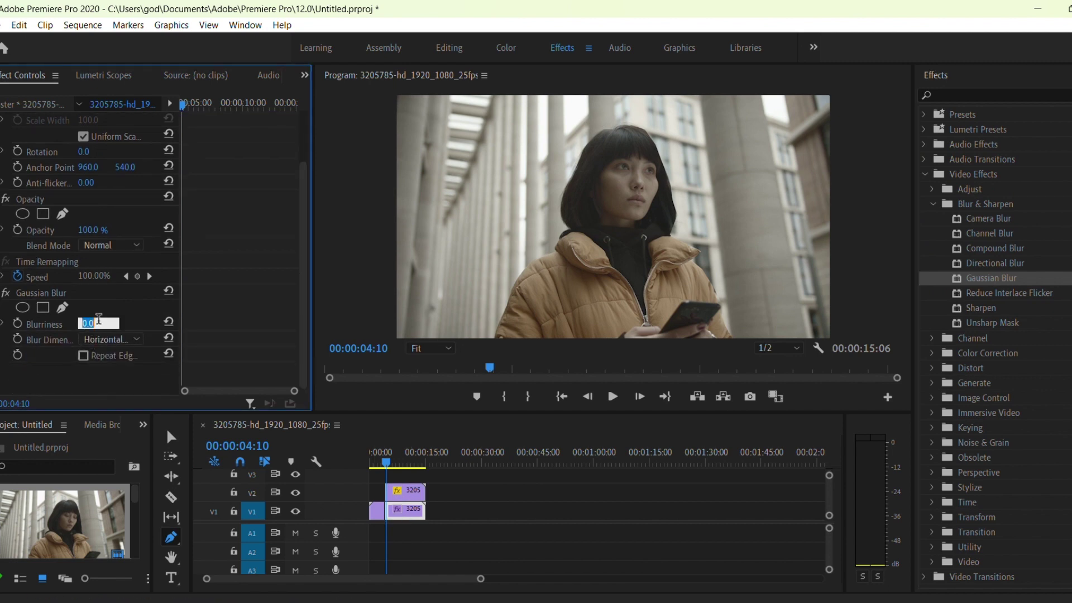
pyautogui.write('100')
pyautogui.press('Return')
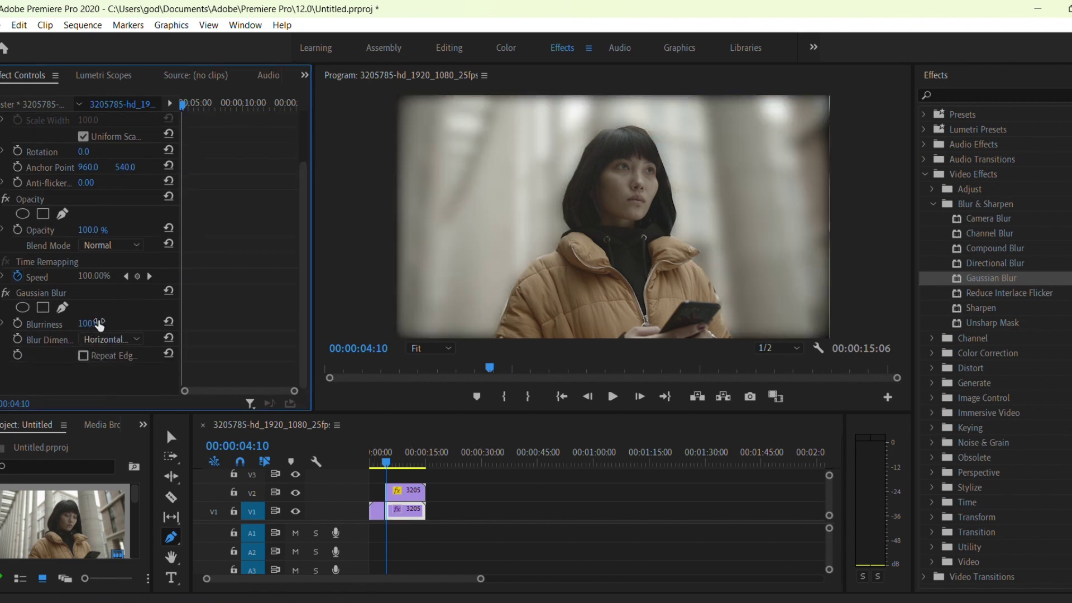
pyautogui.click(83, 356)
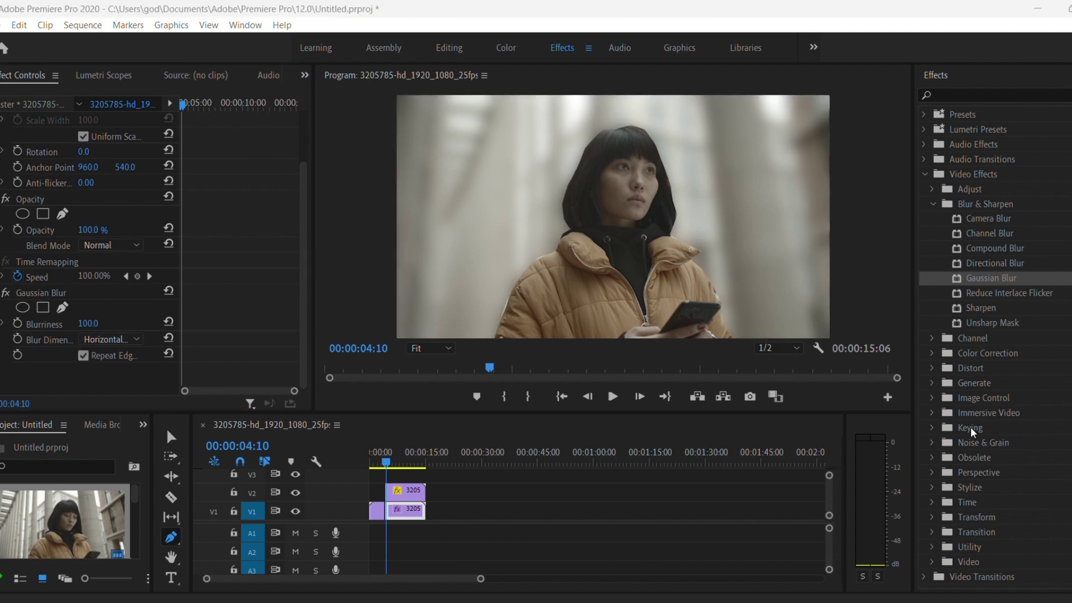
# Add the Black & White effect to the background clip and play the sequence to check it
pyautogui.click(932, 398)
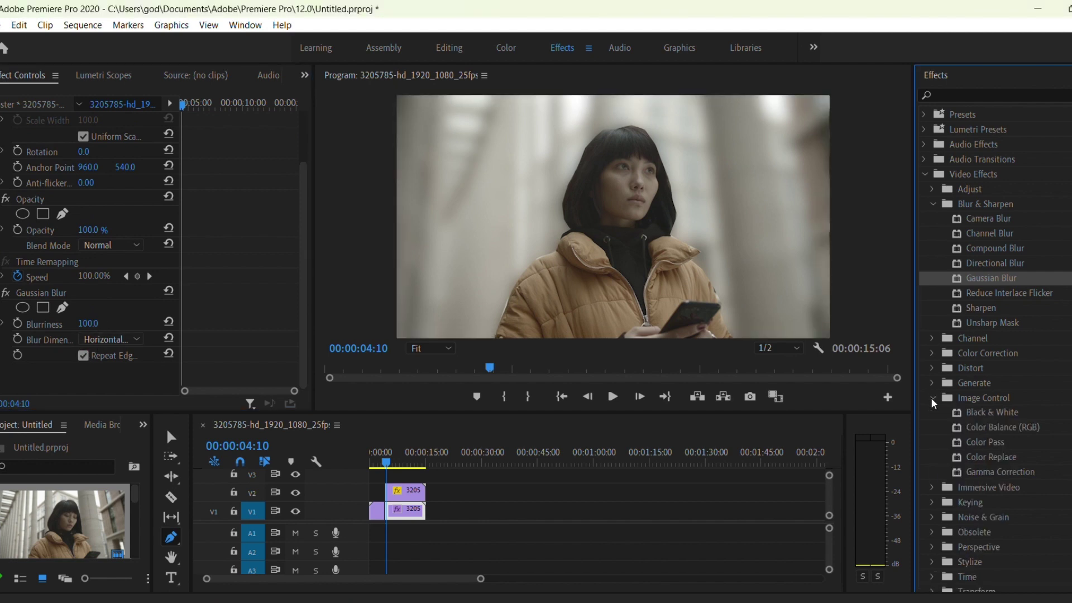
pyautogui.click(996, 415)
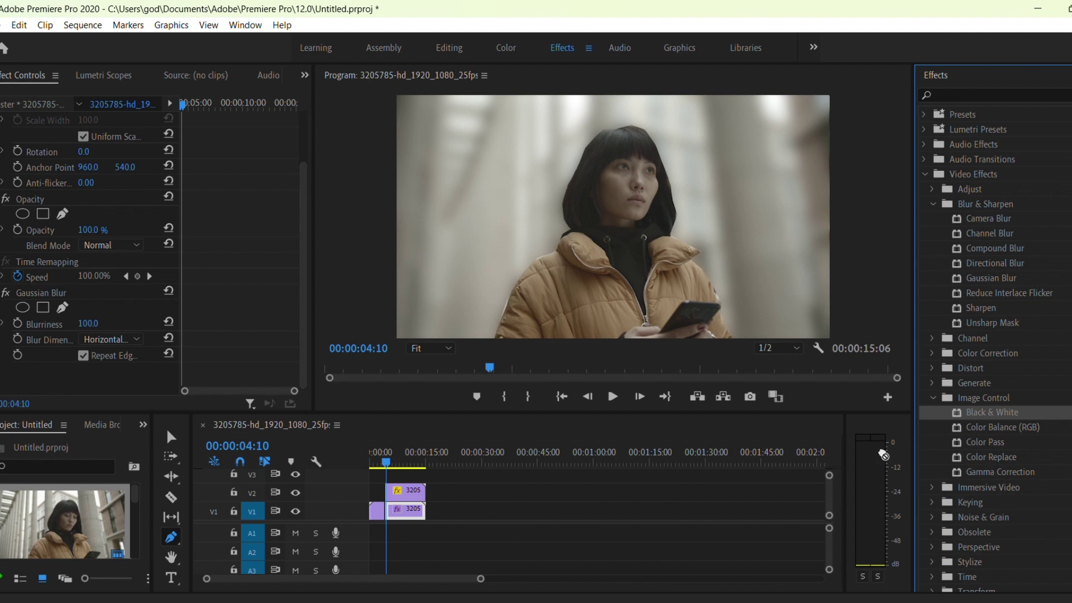
pyautogui.moveTo(884, 455); pyautogui.dragTo(405, 509)
pyautogui.scroll(-1, 30, 294)
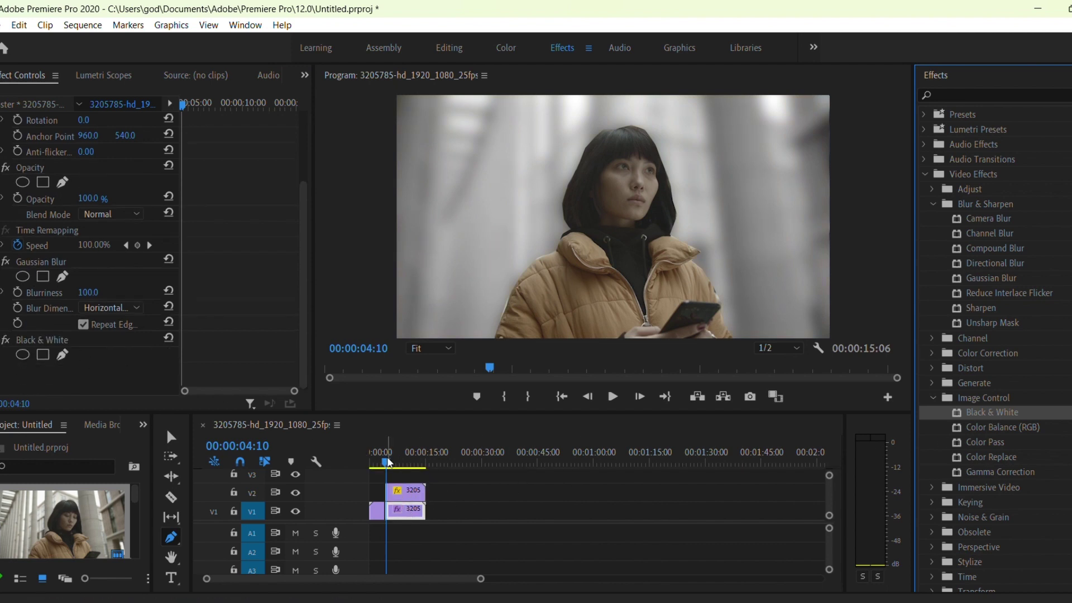
pyautogui.moveTo(388, 462)
pyautogui.mouseDown()
pyautogui.moveTo(398, 465)
pyautogui.moveTo(377, 478)
pyautogui.mouseUp()
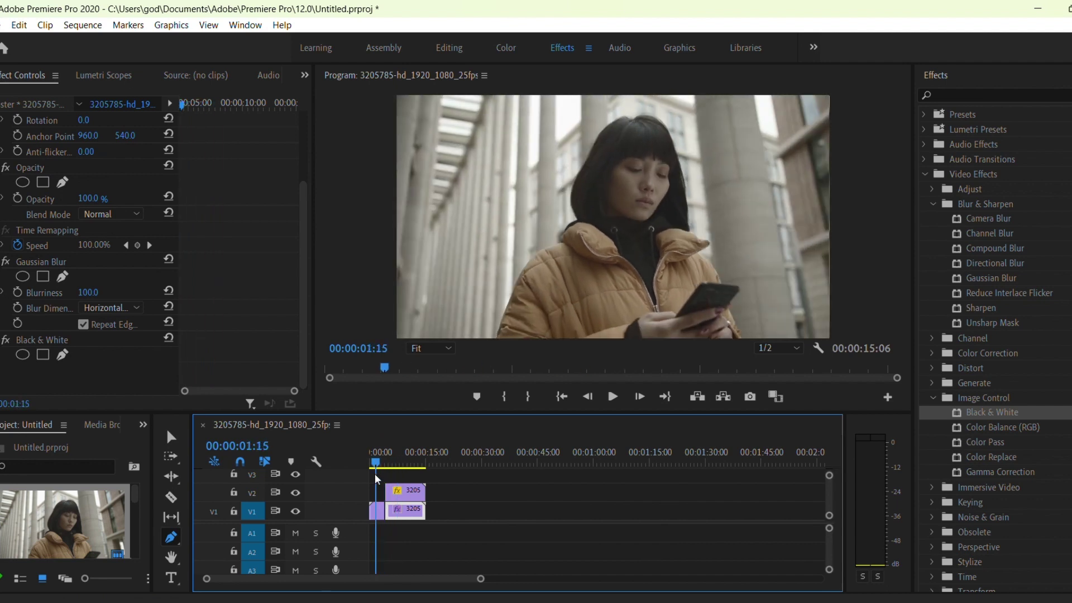
pyautogui.click(614, 396)
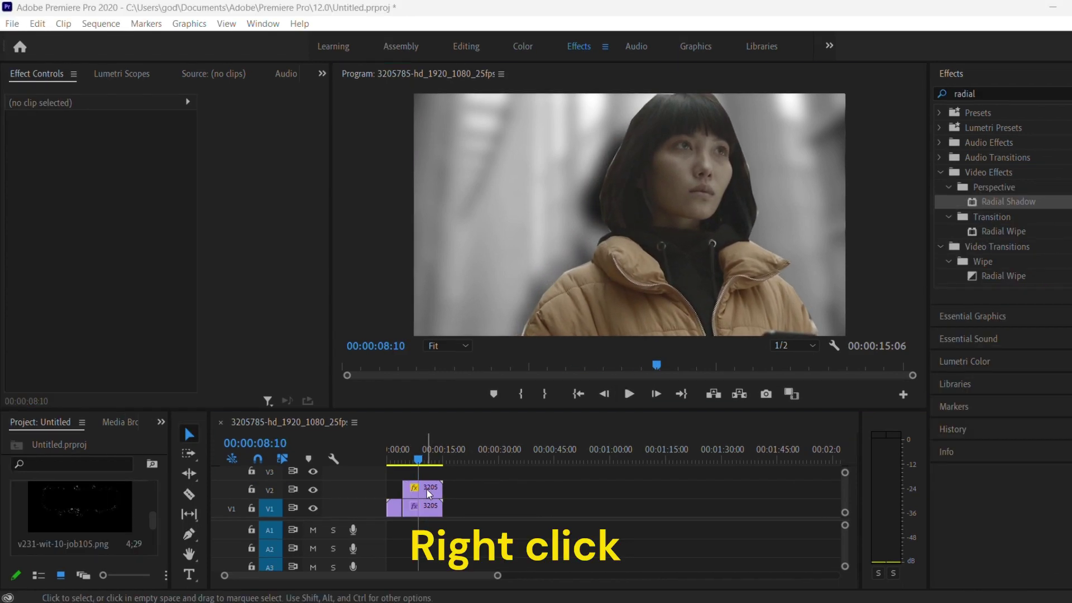
# Nest the cut-out clip into its own sequence with the default name
pyautogui.rightClick(433, 500)
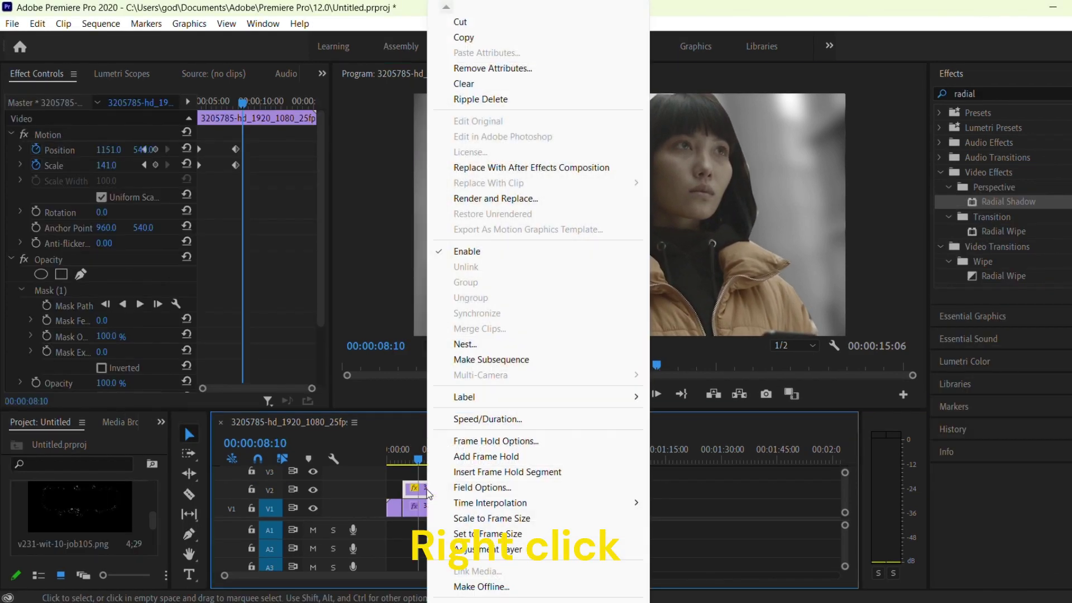
pyautogui.click(477, 345)
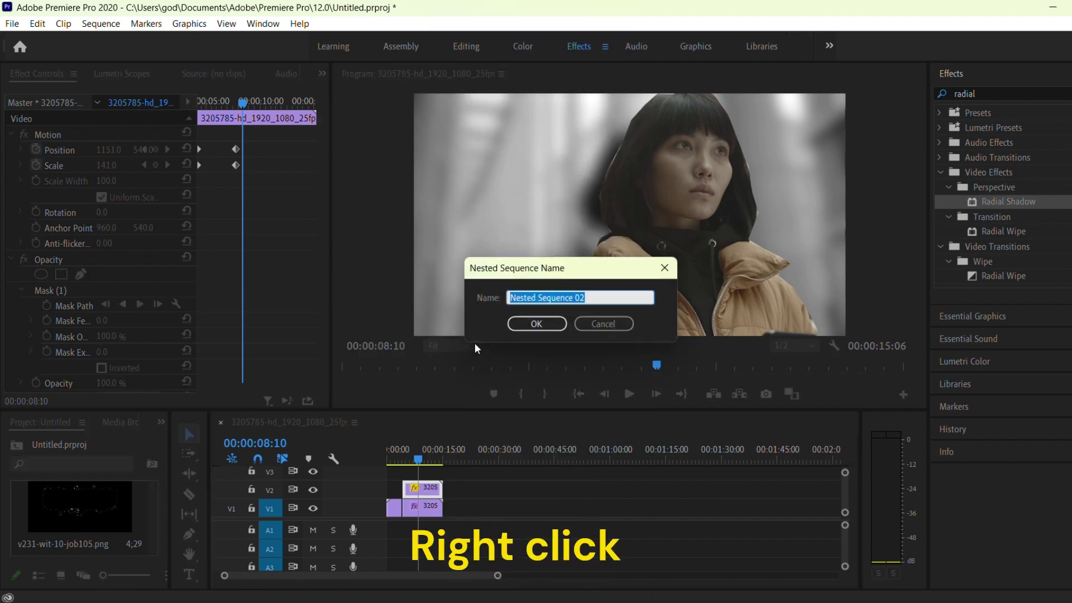
pyautogui.click(539, 324)
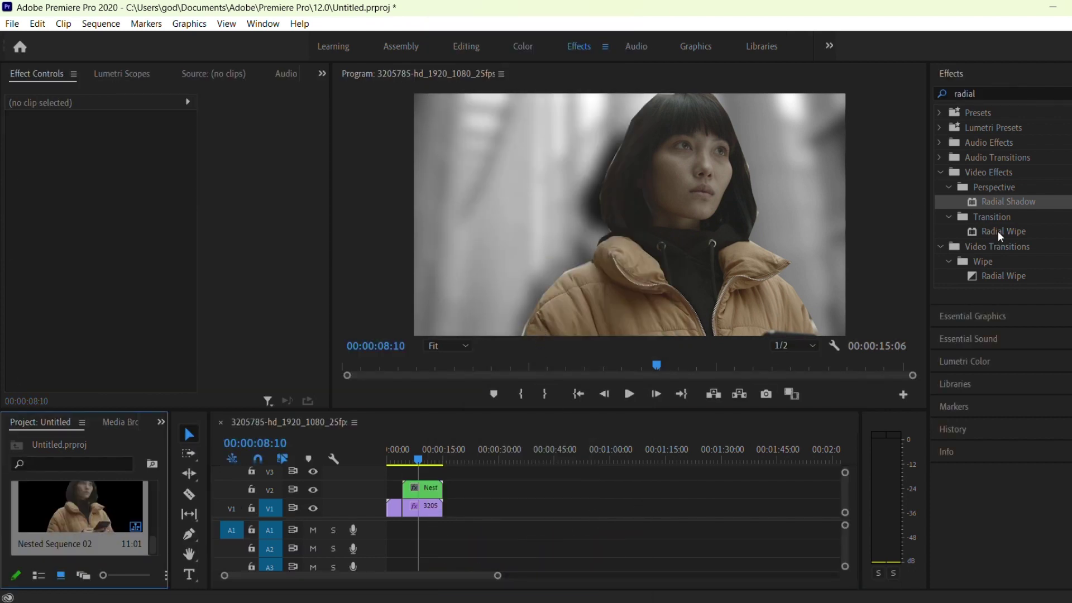
# Apply Radial Shadow to the nested clip with 100% shadow opacity
pyautogui.click(1001, 205)
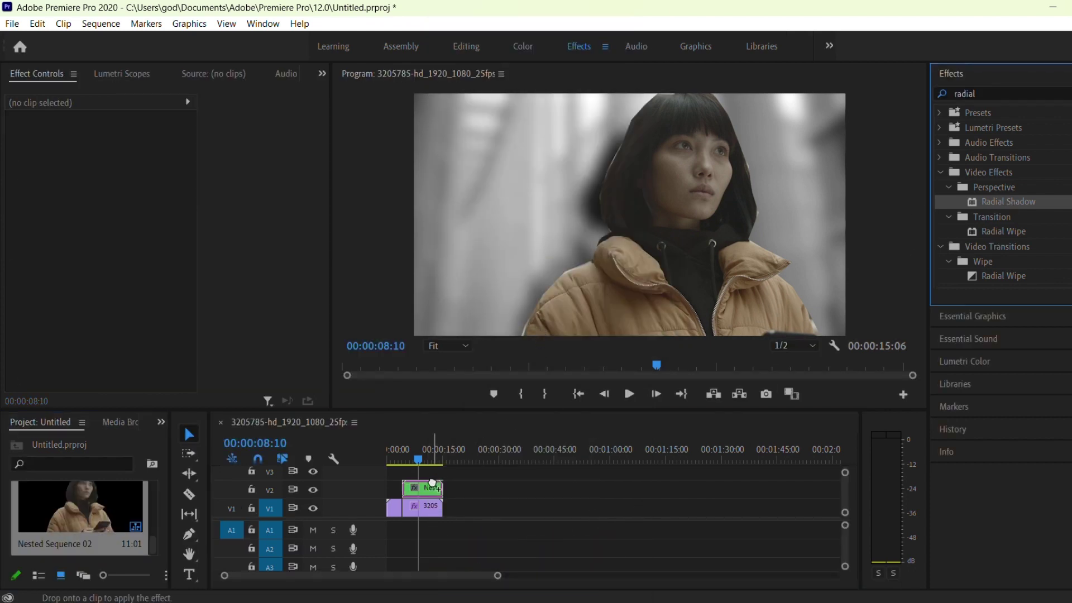
pyautogui.moveTo(955, 242); pyautogui.dragTo(424, 488)
pyautogui.scroll(-3, 108, 296)
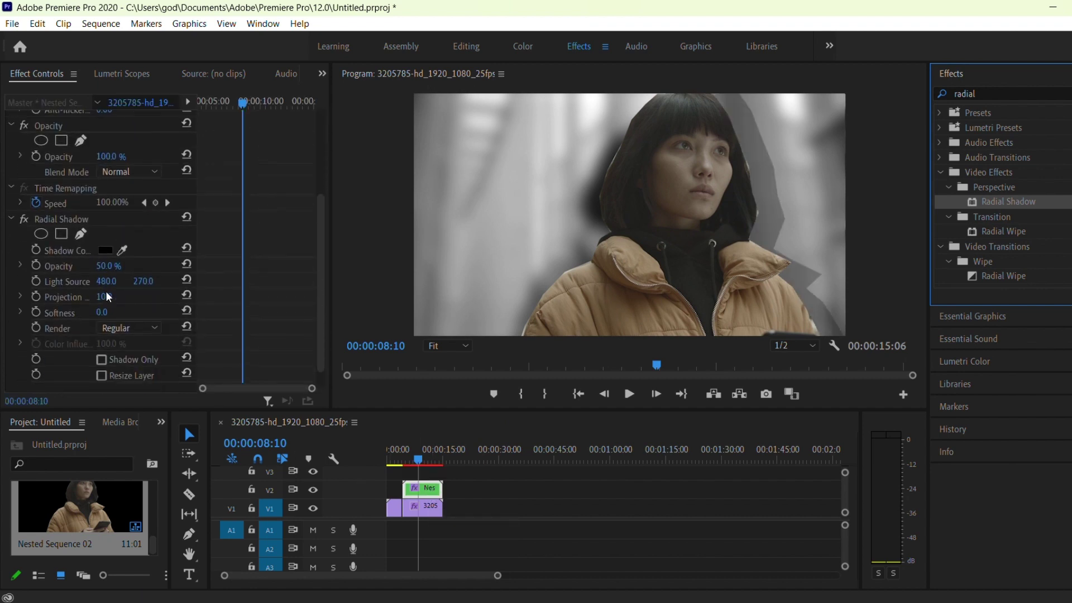
pyautogui.click(107, 266)
pyautogui.write('100')
pyautogui.press('Return')
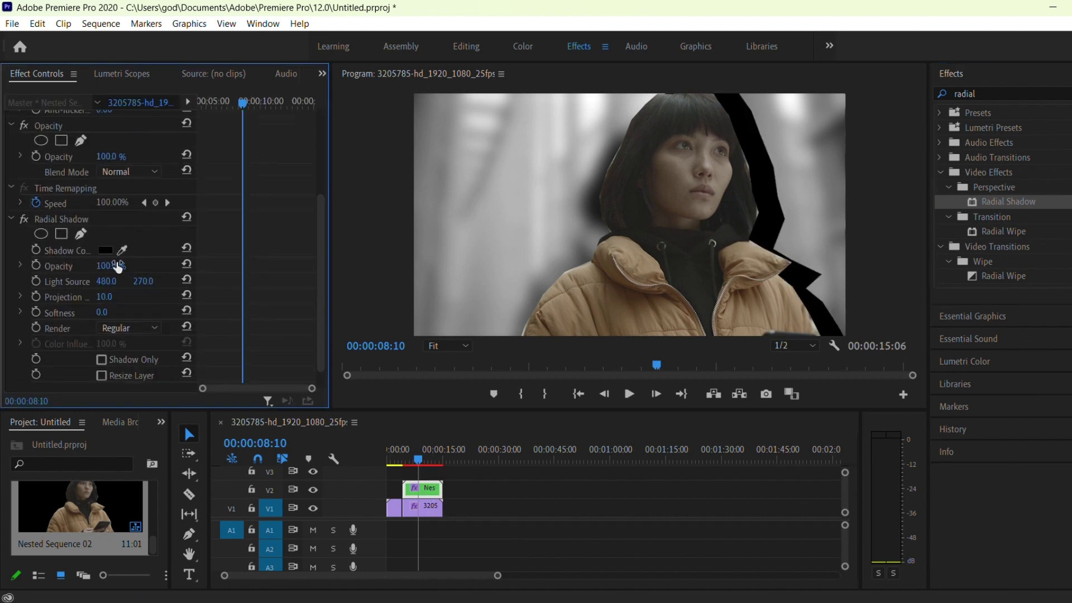
# Set the Radial Shadow light source to 1087, 344 and projection distance to 7
pyautogui.click(410, 459)
pyautogui.moveTo(413, 470); pyautogui.dragTo(409, 469)
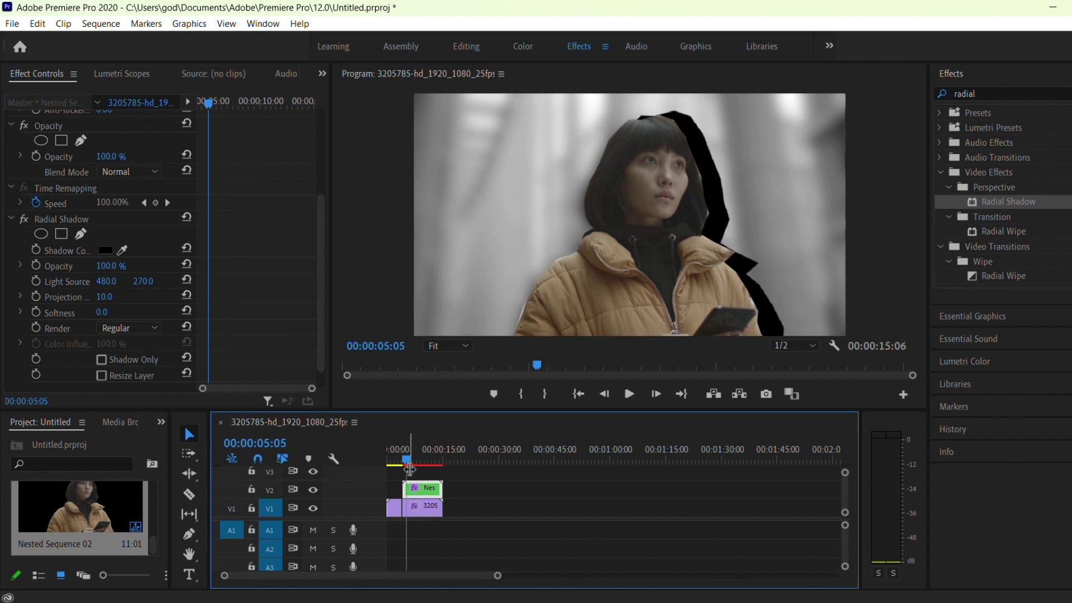
pyautogui.moveTo(99, 285); pyautogui.dragTo(555, 313)
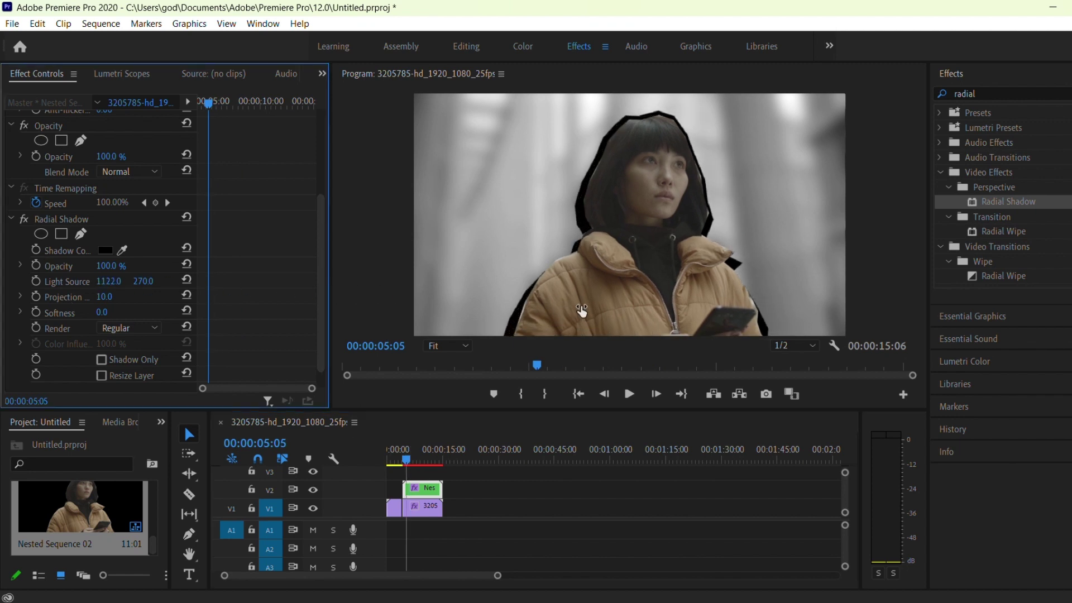
pyautogui.moveTo(143, 281); pyautogui.dragTo(193, 286)
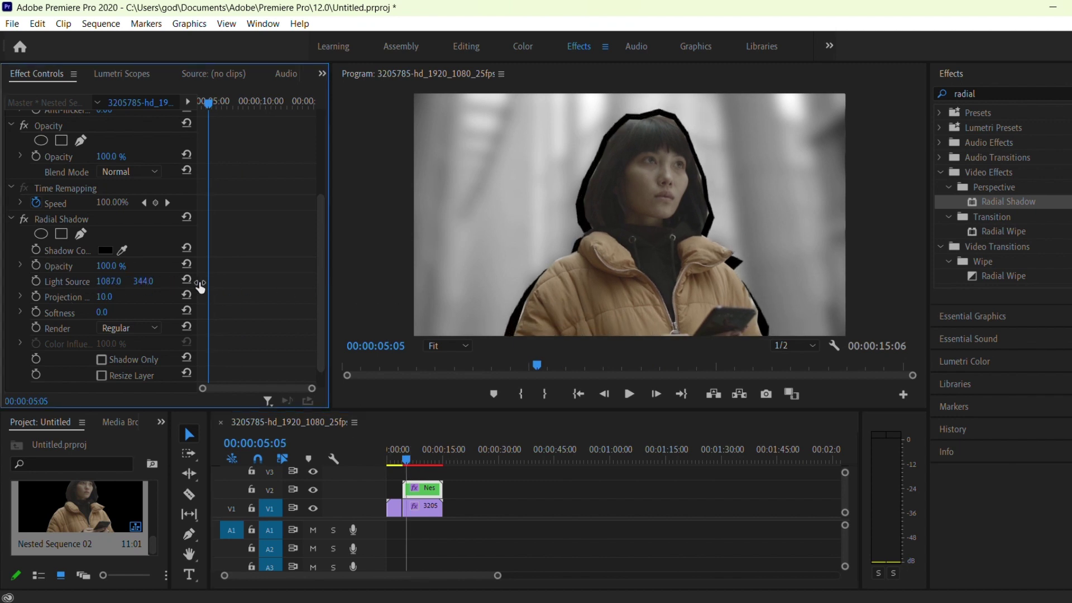
pyautogui.click(113, 297)
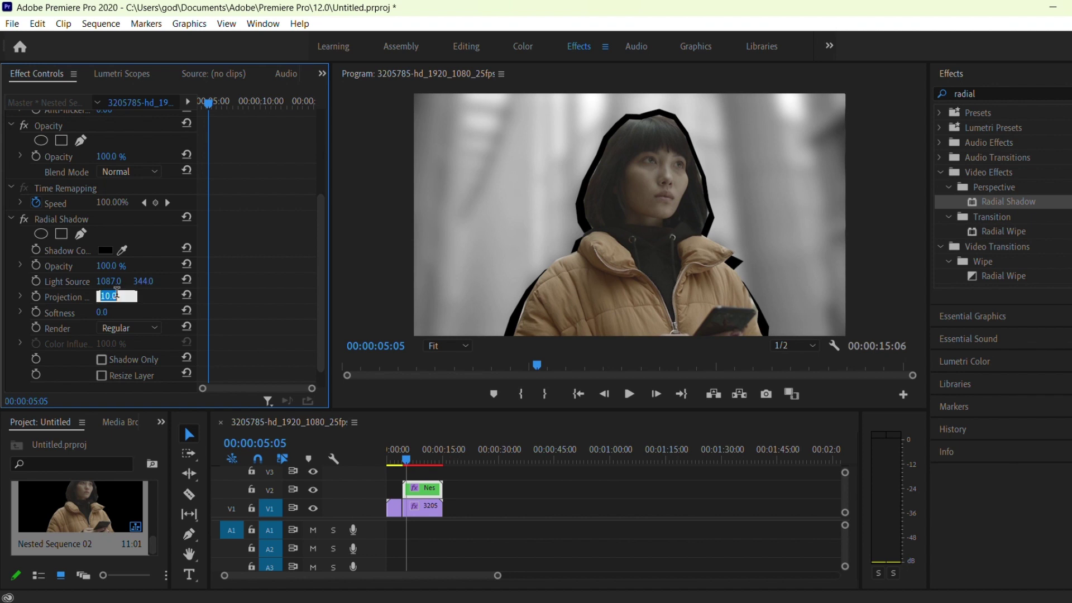
pyautogui.write('7')
pyautogui.press('Return')
# Change the shadow colour to white and scrub to around seven seconds
pyautogui.click(106, 250)
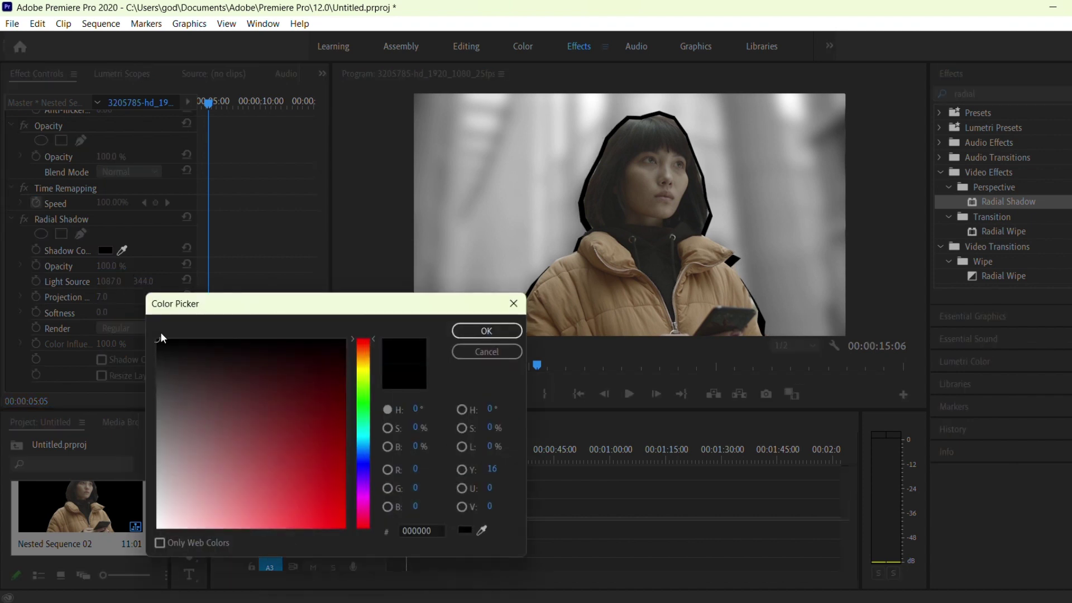
pyautogui.moveTo(158, 509); pyautogui.dragTo(158, 526)
pyautogui.click(486, 331)
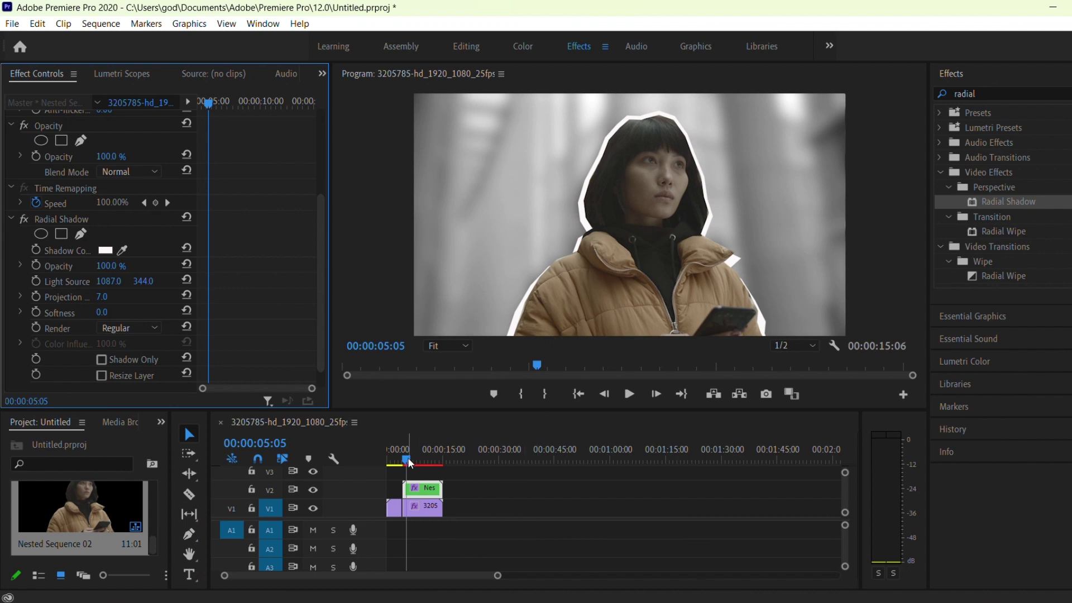
pyautogui.moveTo(407, 455); pyautogui.dragTo(414, 454)
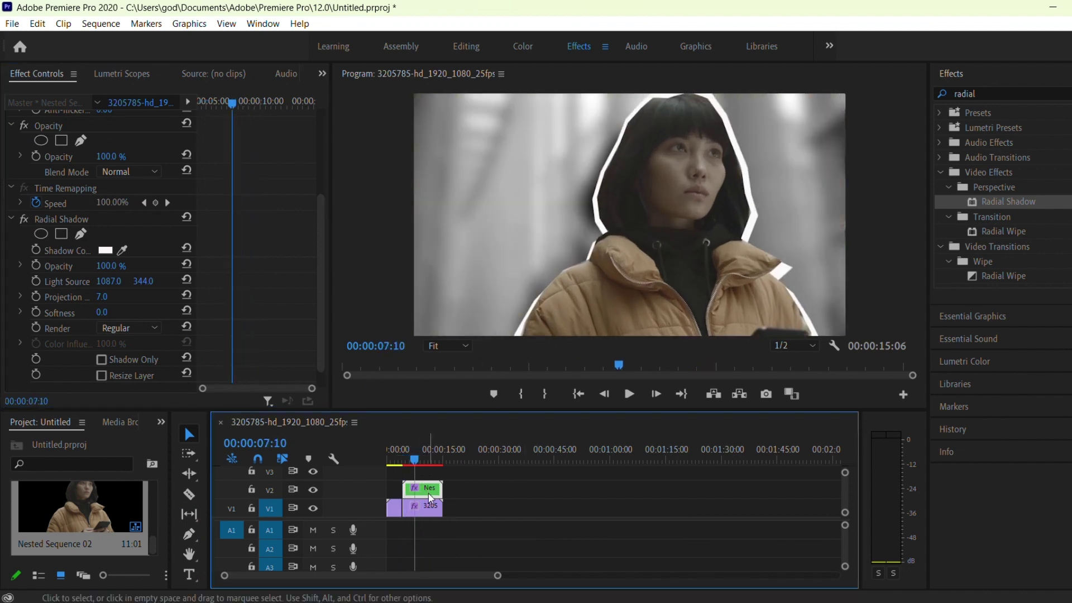
# Move the nested clip to V3 and place v231-wit-10-job105.png on V2 at Scale 66
pyautogui.moveTo(430, 497); pyautogui.dragTo(430, 479)
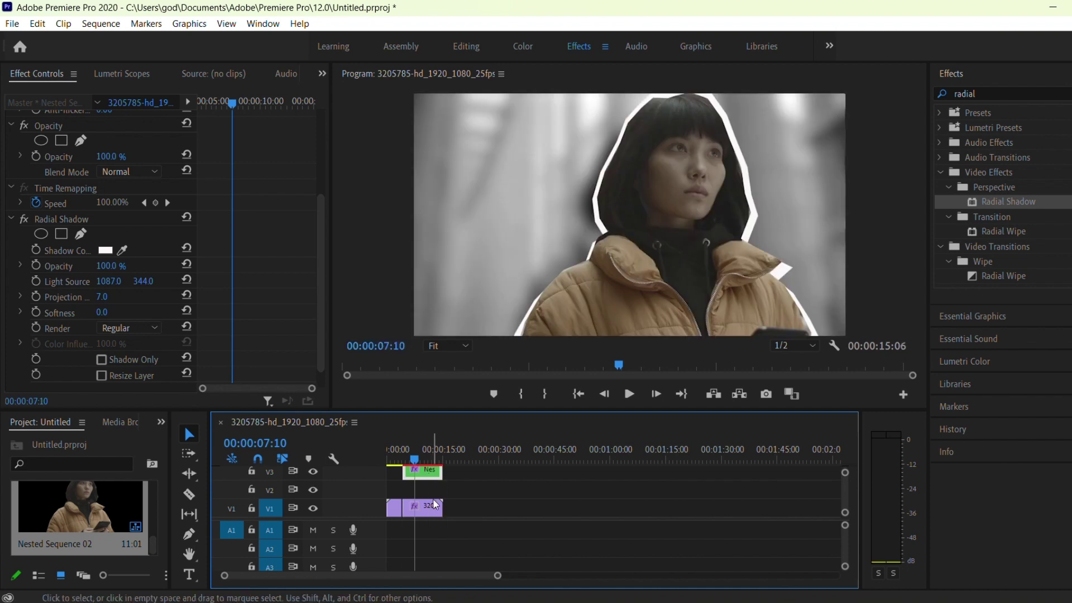
pyautogui.scroll(2, 74, 515)
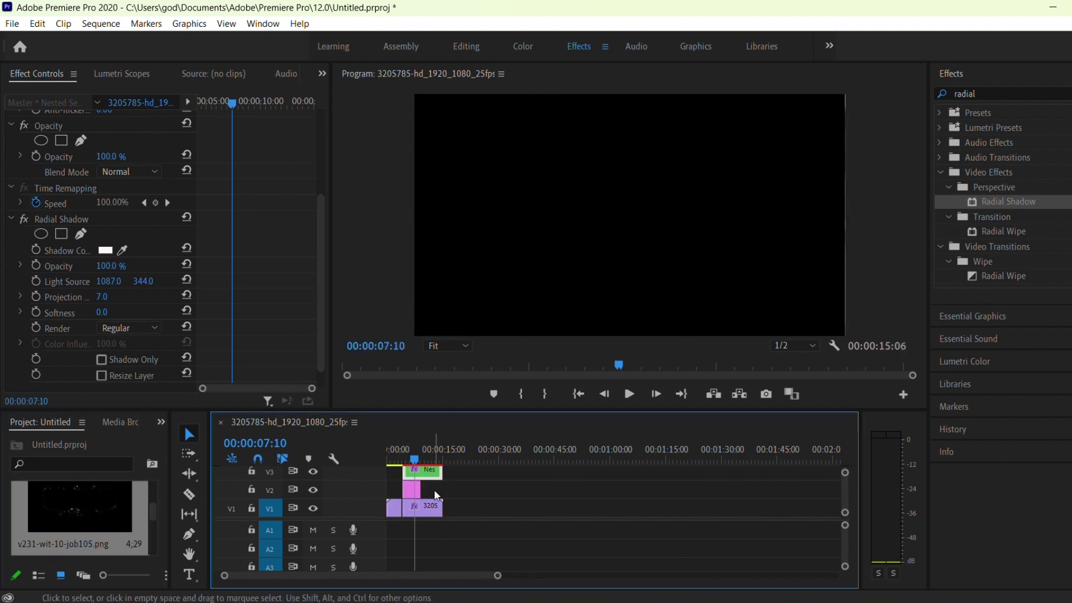
pyautogui.moveTo(75, 514); pyautogui.dragTo(437, 491)
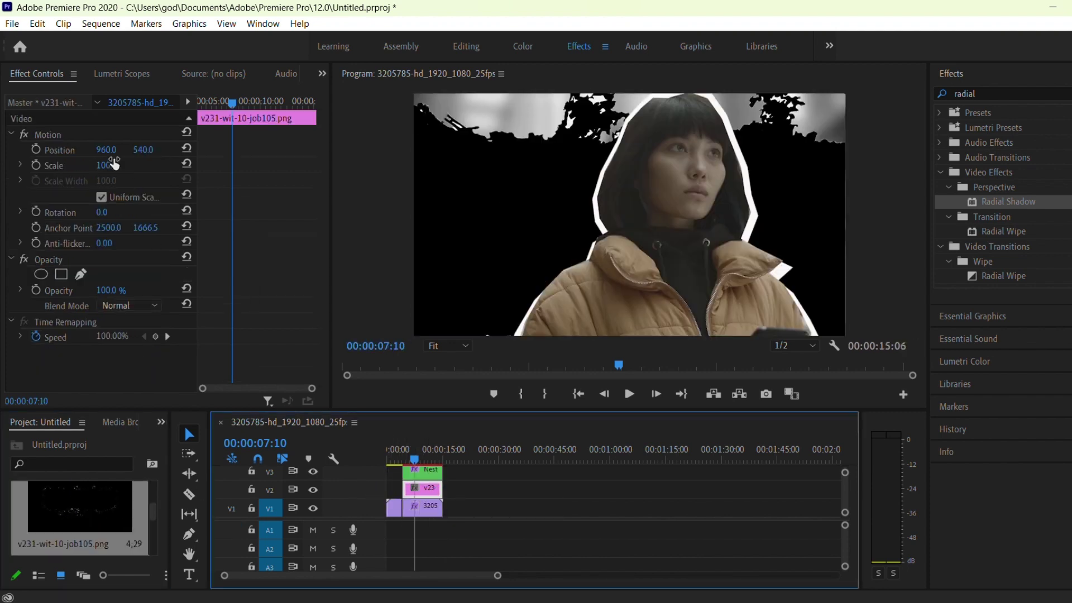
pyautogui.moveTo(92, 167); pyautogui.dragTo(90, 174)
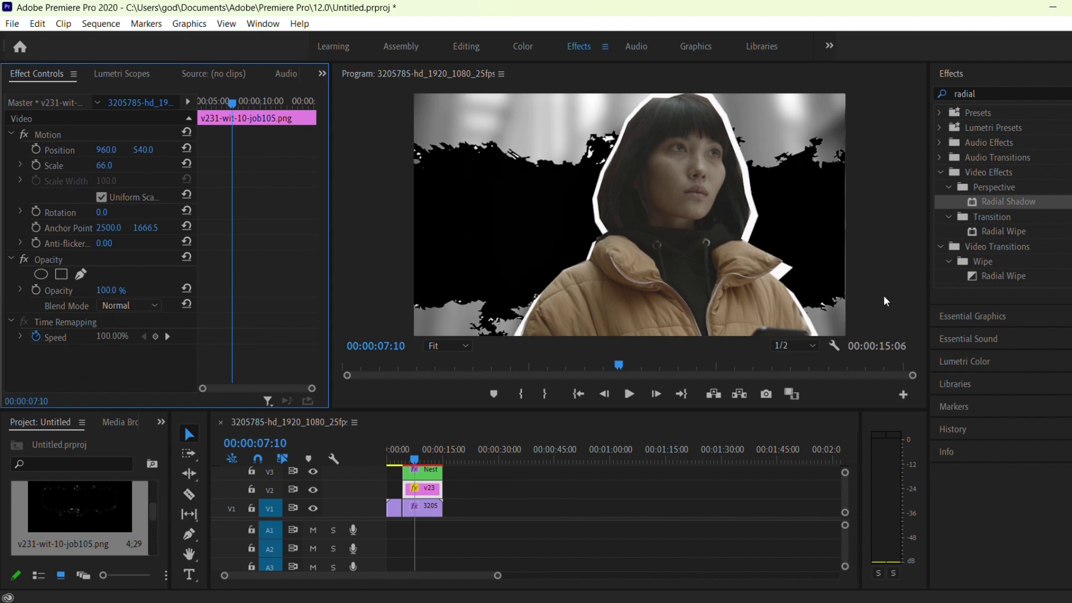
# Scrub from the start to 00:00:09:15 to preview, then deselect all clips
pyautogui.click(388, 468)
pyautogui.moveTo(389, 468); pyautogui.dragTo(422, 467)
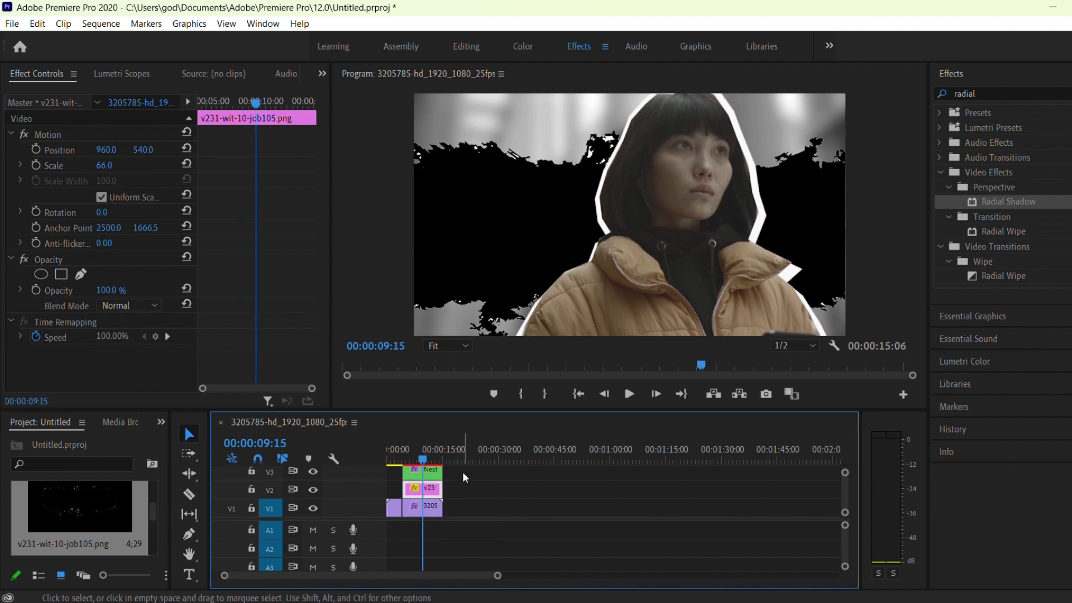
pyautogui.hotkey('ctrl', 'shift', 'a')
# Type a two-line 'CHARACTER' / 'INTRO' title in the Program monitor left of the woman
pyautogui.click(189, 574)
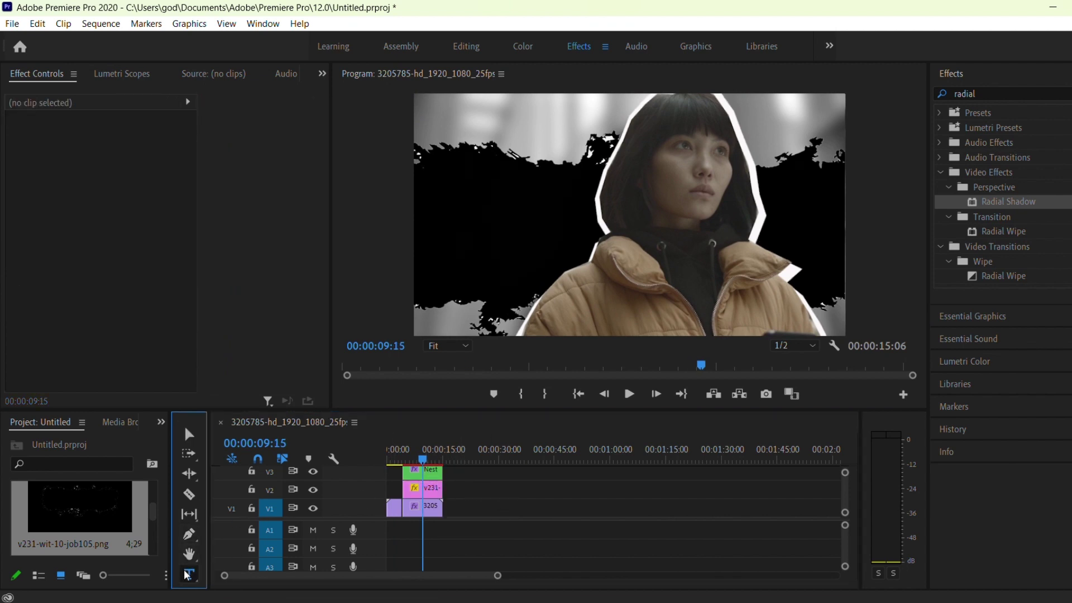
pyautogui.click(432, 202)
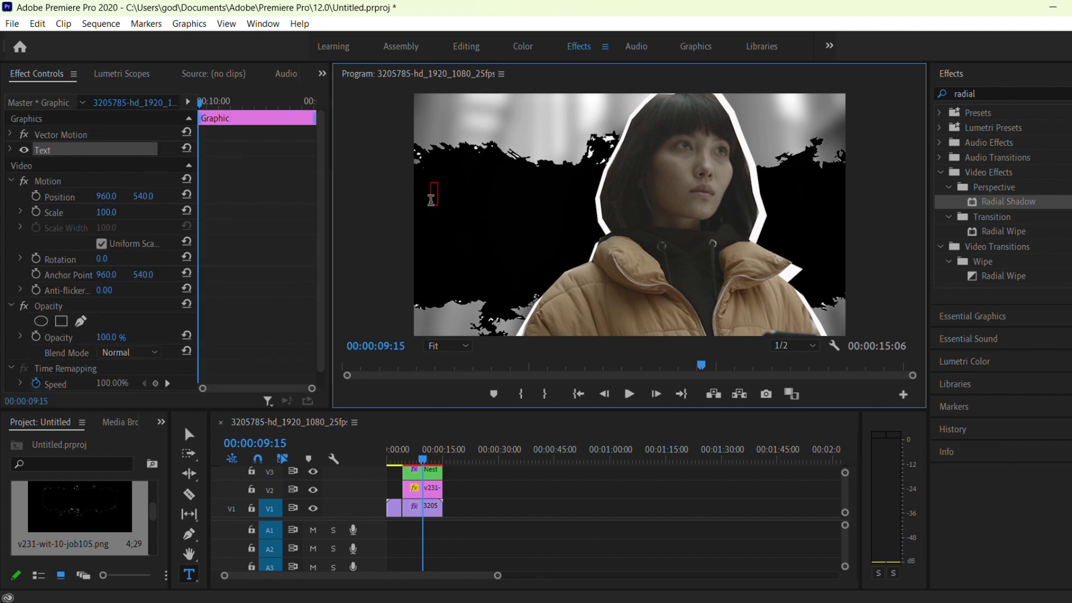
pyautogui.write('CHARACTE')
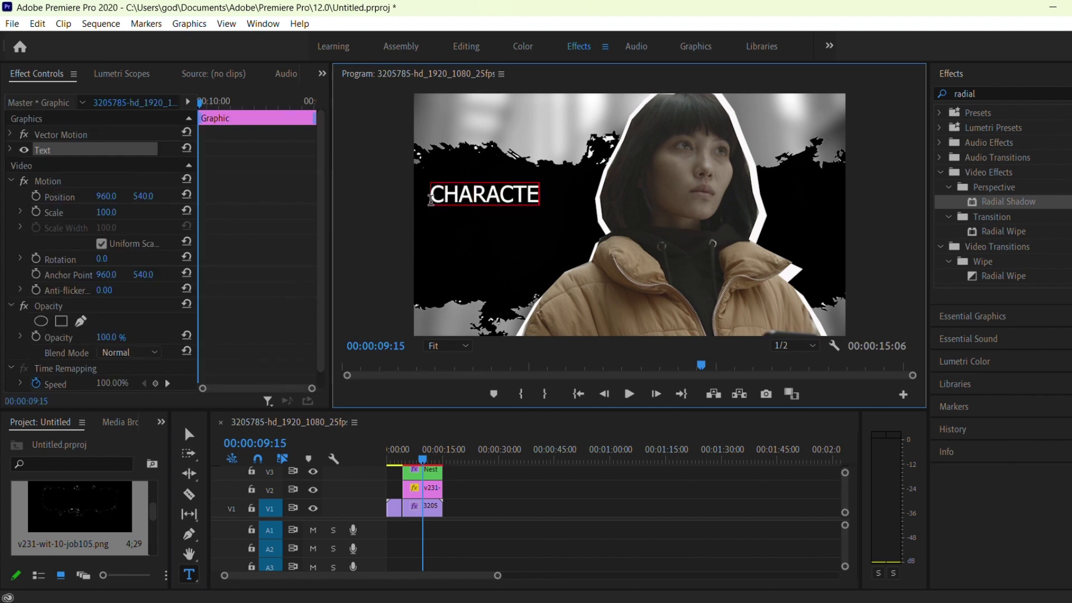
pyautogui.write('R')
pyautogui.press('Return')
pyautogui.write('INTRO')
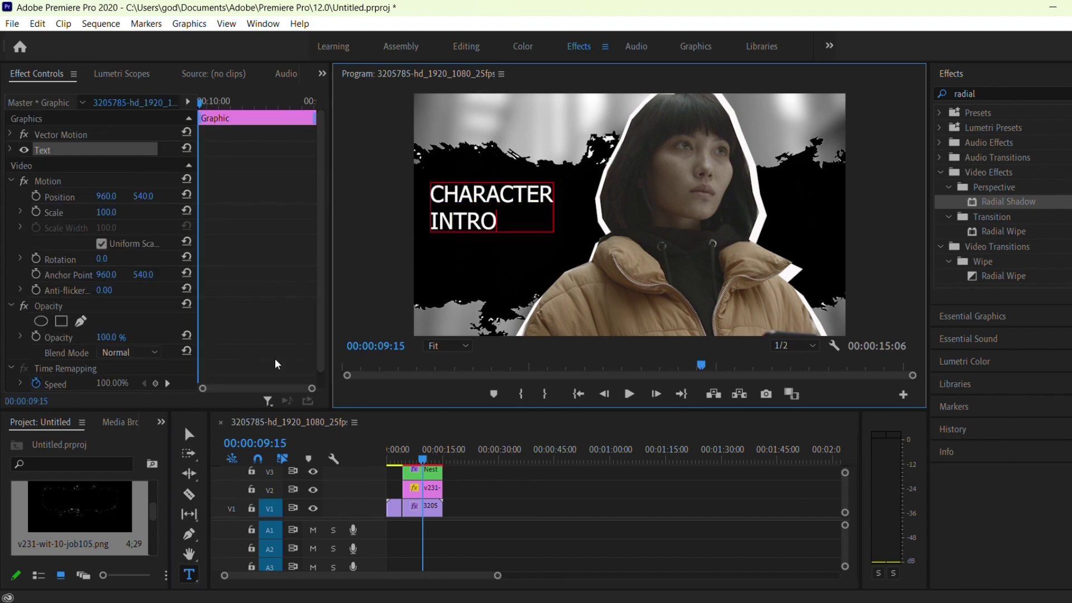
pyautogui.press('Escape')
pyautogui.press('Escape')
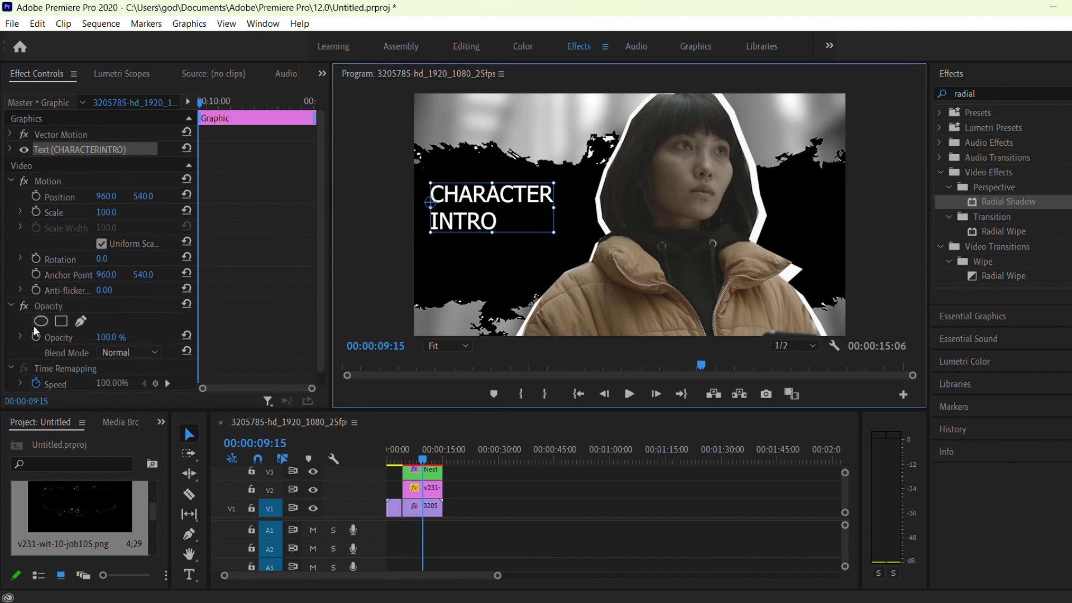
# Centre-align the title lines, then enlarge and position the text box beside the woman
pyautogui.click(11, 149)
pyautogui.moveTo(530, 200); pyautogui.dragTo(471, 201)
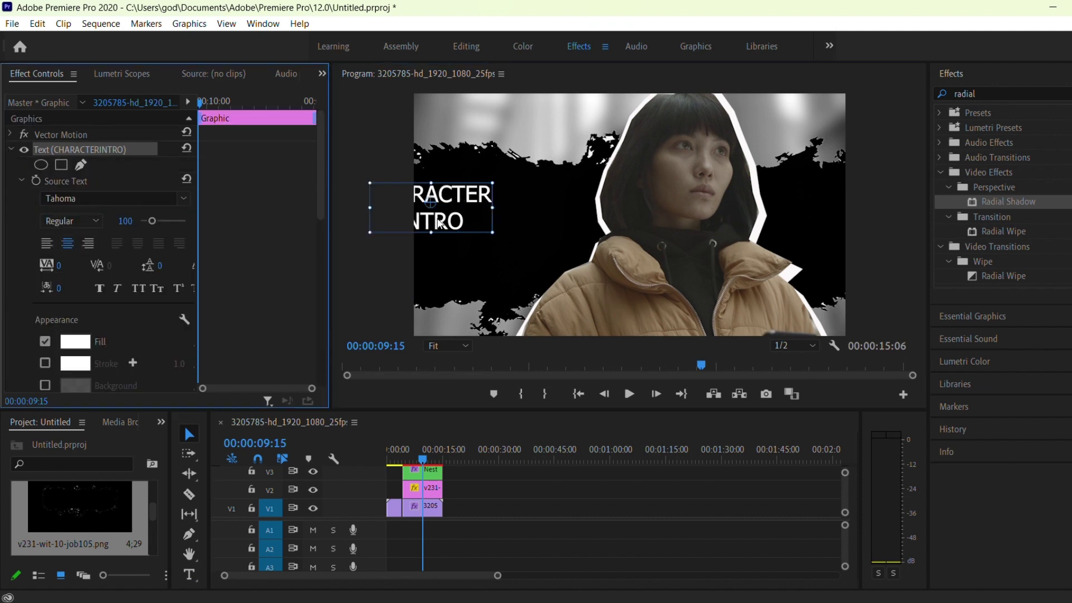
pyautogui.hotkey('shift', 'Right')
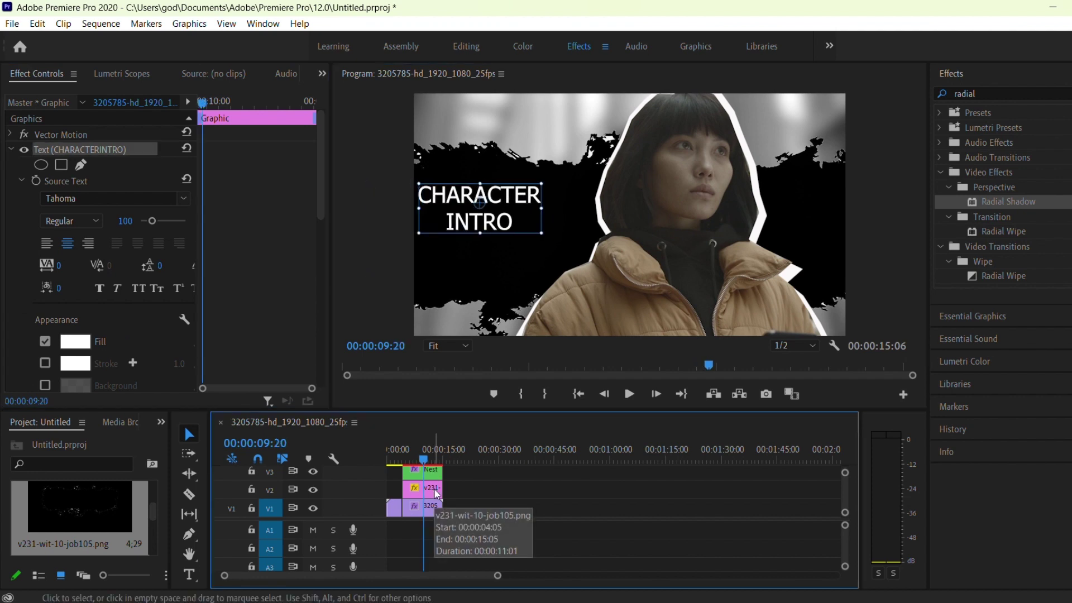
pyautogui.moveTo(541, 233); pyautogui.dragTo(585, 254)
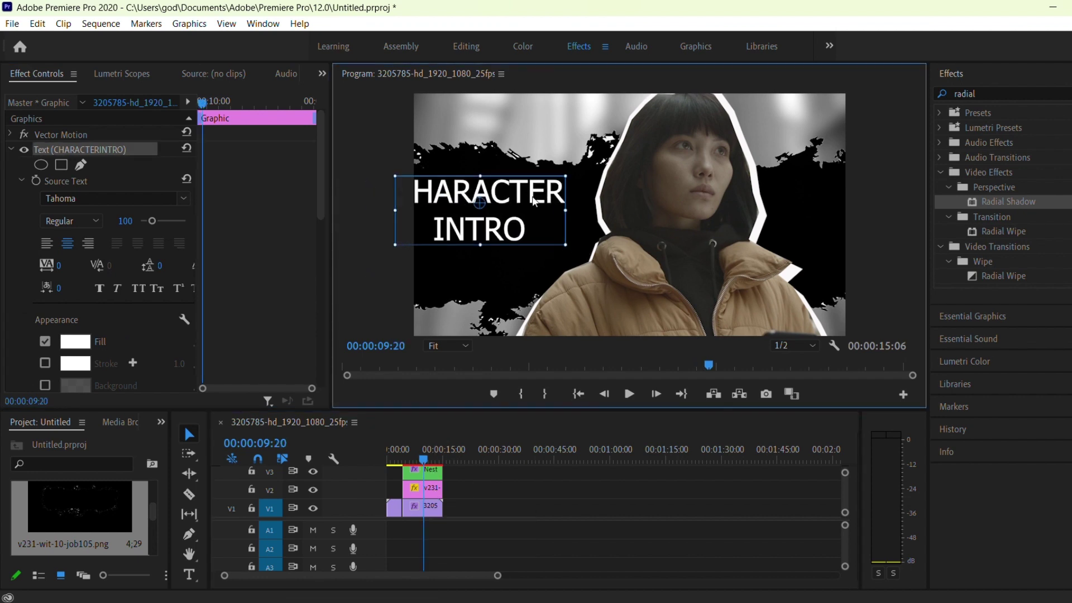
pyautogui.moveTo(535, 202); pyautogui.dragTo(564, 210)
pyautogui.moveTo(594, 254); pyautogui.dragTo(588, 251)
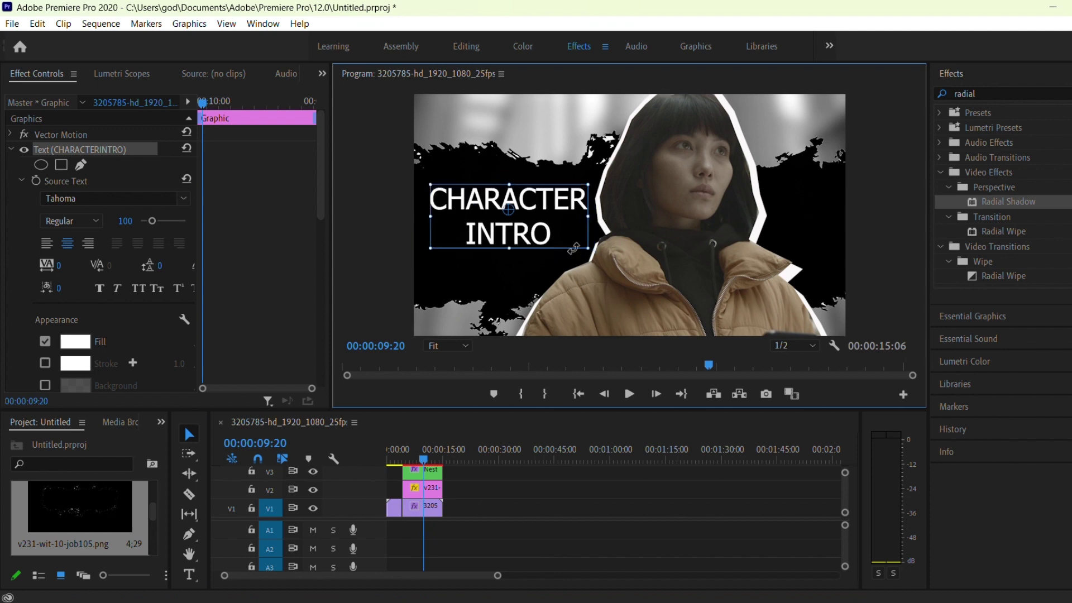
pyautogui.click(189, 203)
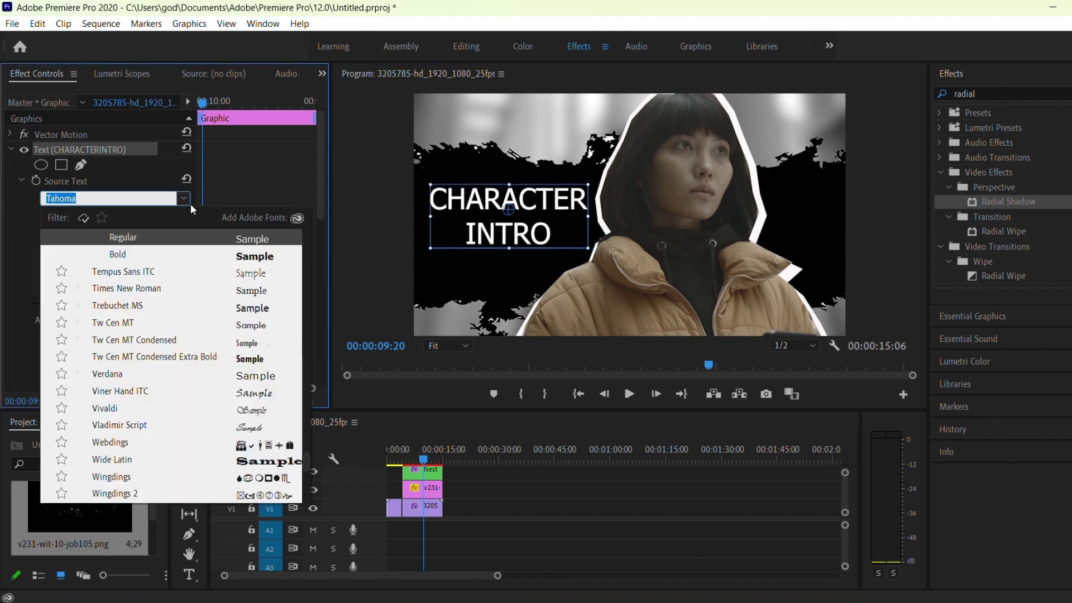
# Make the CHARACTER INTRO title Bold and nudge it left of the woman
pyautogui.click(260, 254)
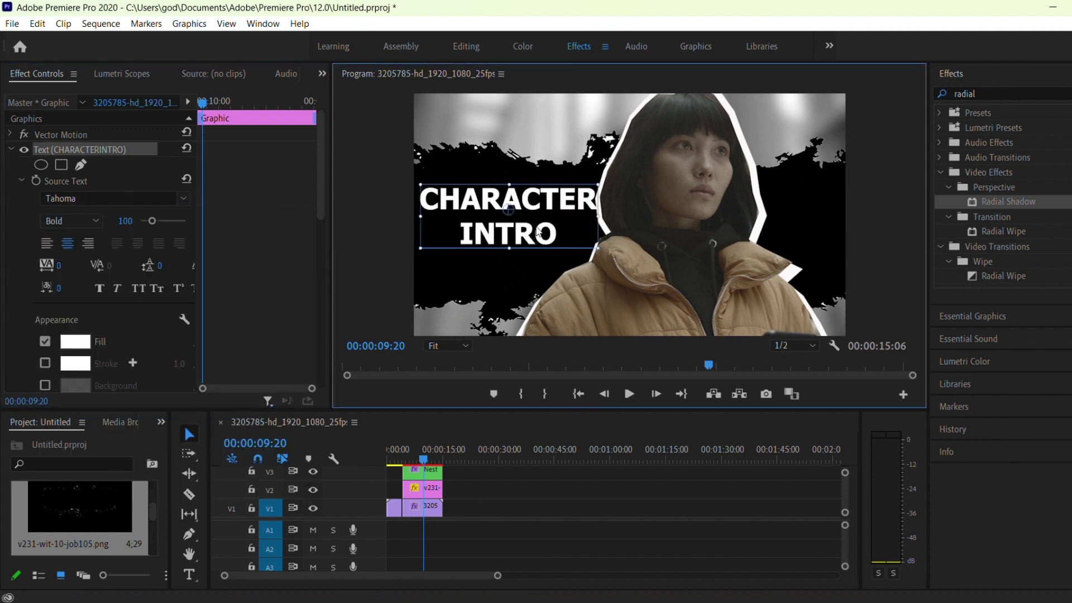
pyautogui.moveTo(424, 459)
pyautogui.mouseDown()
pyautogui.moveTo(397, 464)
pyautogui.moveTo(430, 475)
pyautogui.mouseUp()
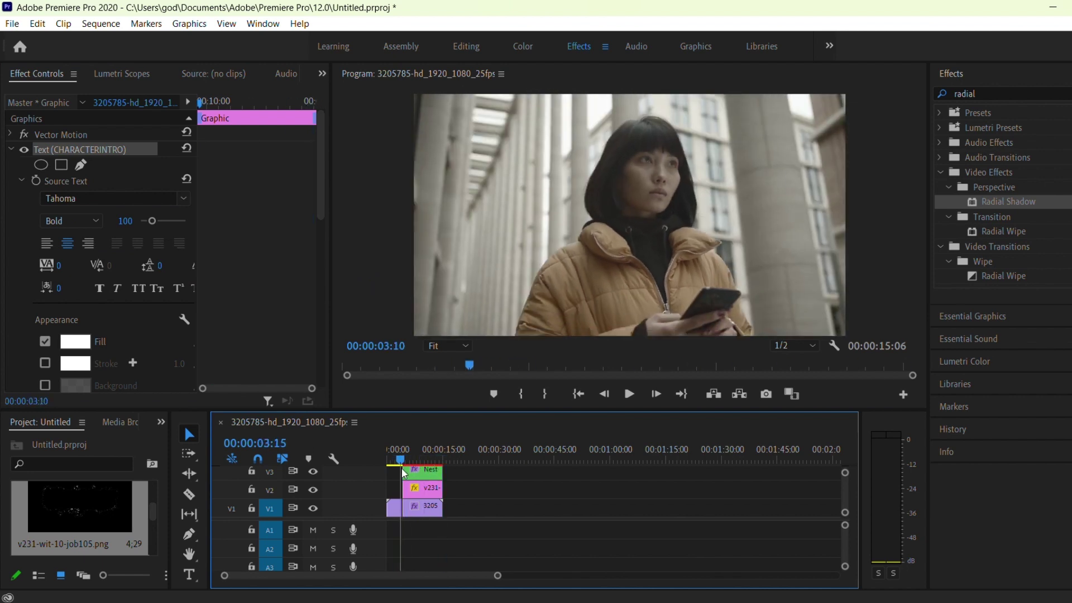
pyautogui.moveTo(512, 233)
pyautogui.mouseDown()
pyautogui.moveTo(494, 244)
pyautogui.moveTo(507, 236)
pyautogui.mouseUp()
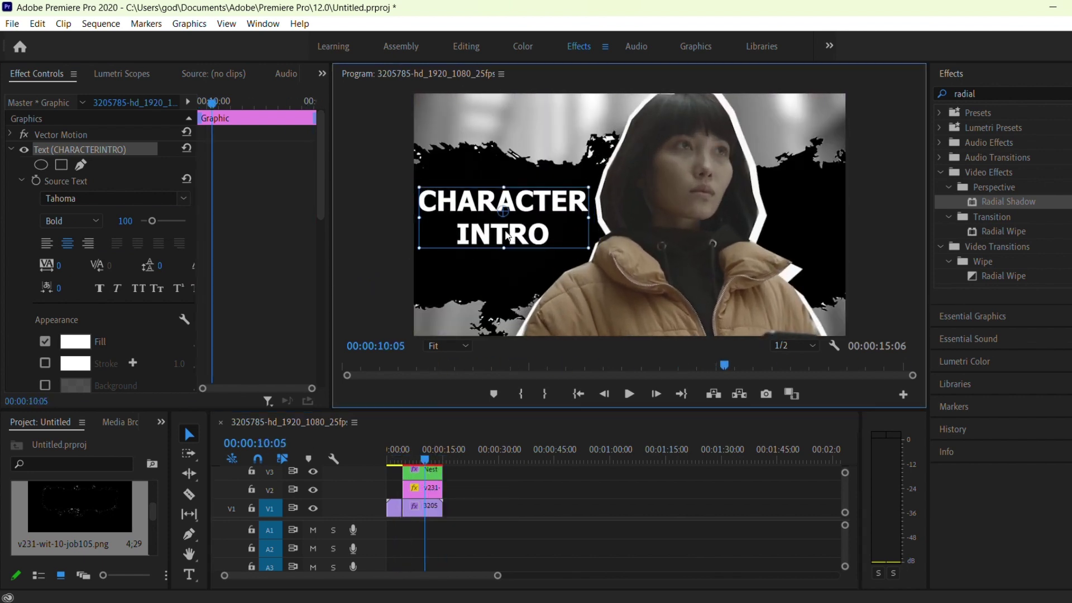
# Fill the title with magenta CB0AB8 and play back from about six seconds
pyautogui.click(72, 341)
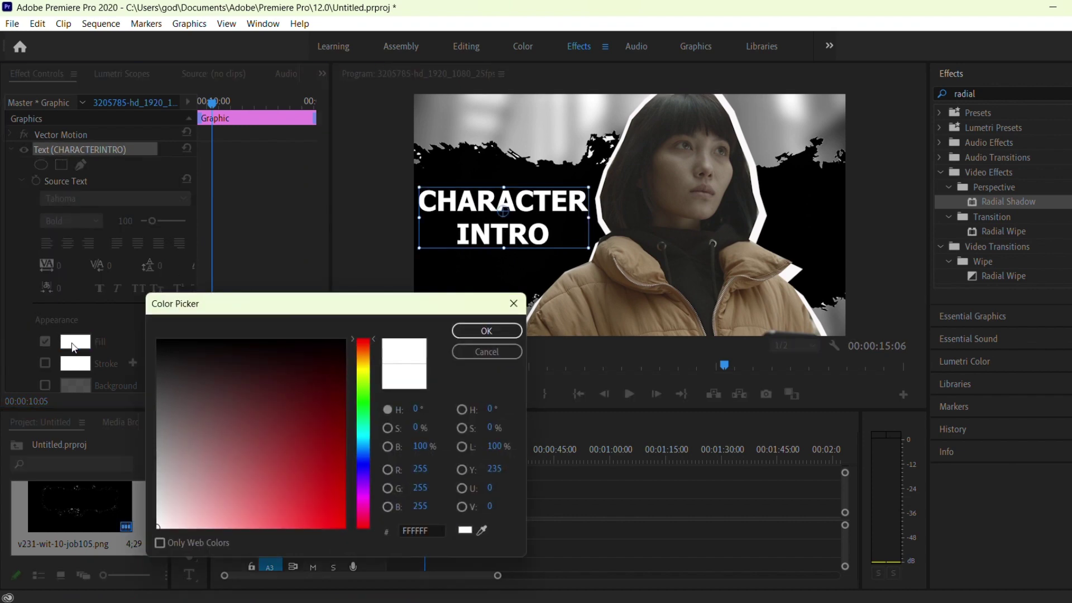
pyautogui.click(363, 499)
pyautogui.moveTo(335, 477); pyautogui.dragTo(335, 489)
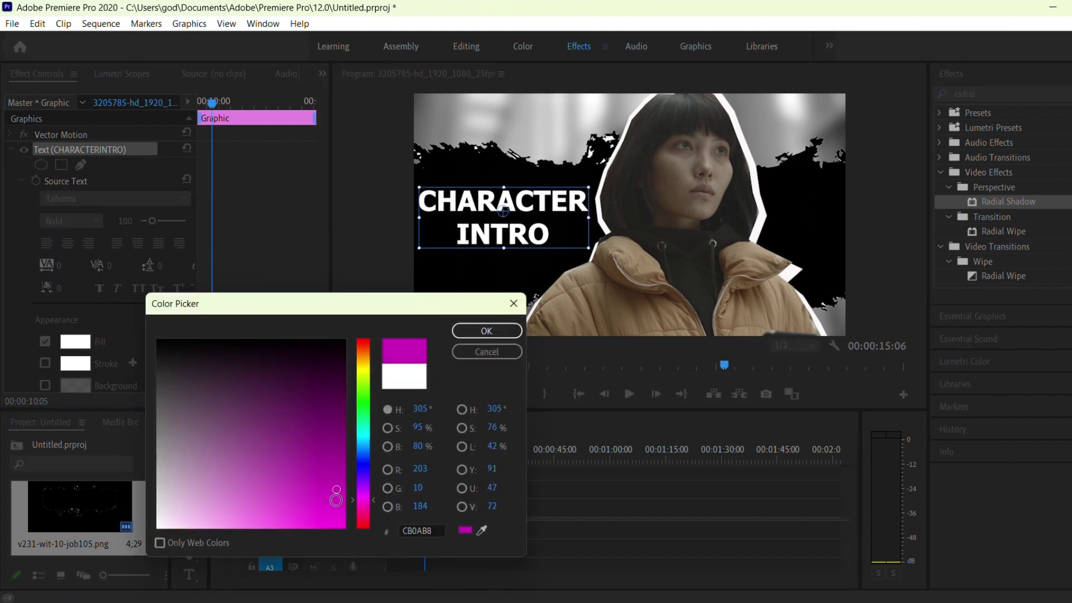
pyautogui.click(472, 331)
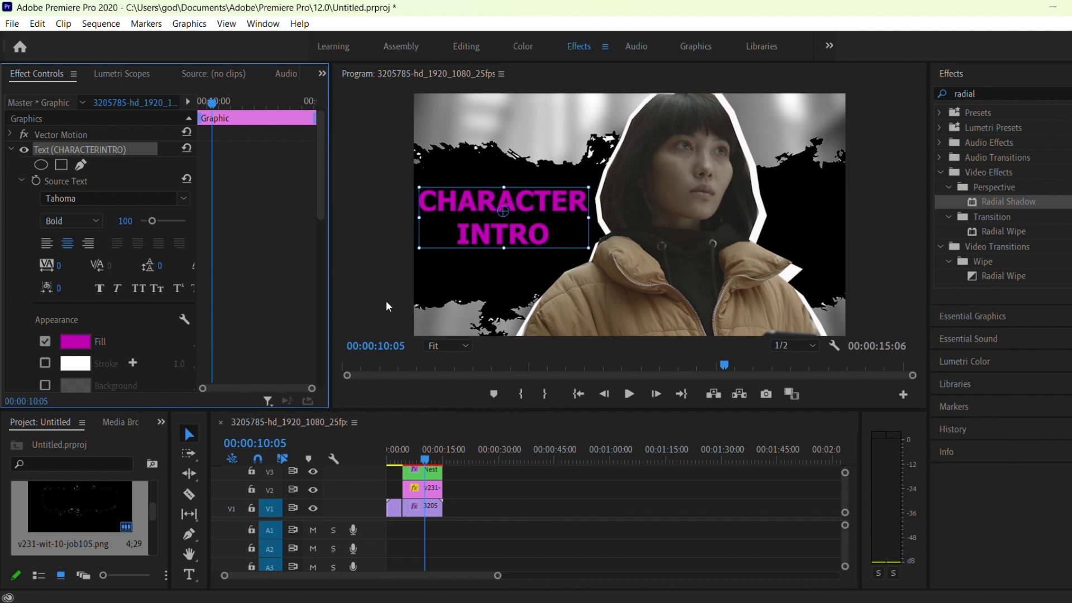
pyautogui.moveTo(424, 462); pyautogui.dragTo(399, 469)
pyautogui.click(628, 394)
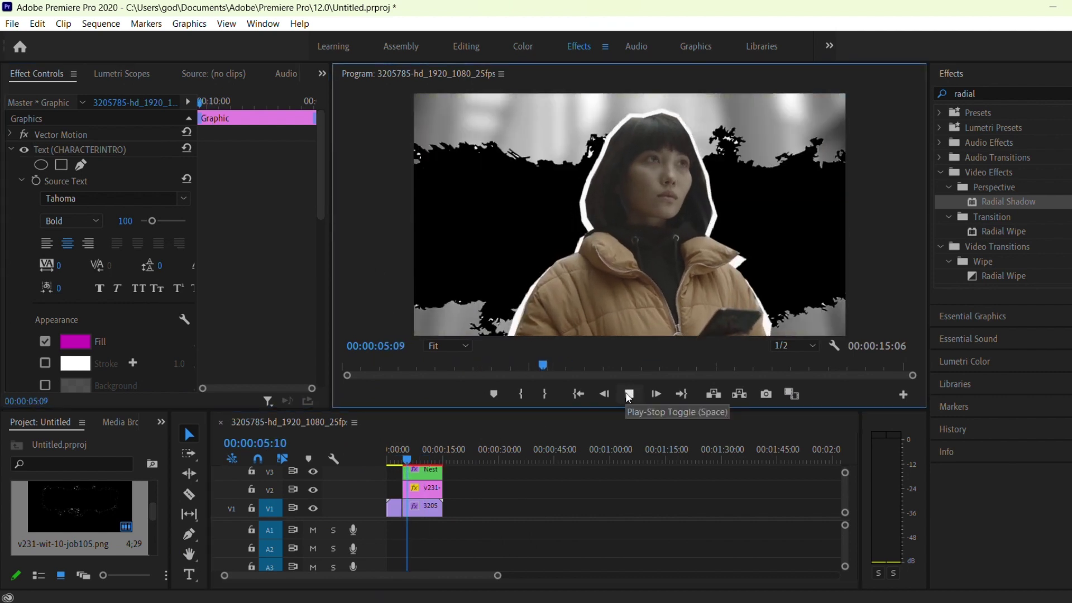
pyautogui.click(629, 395)
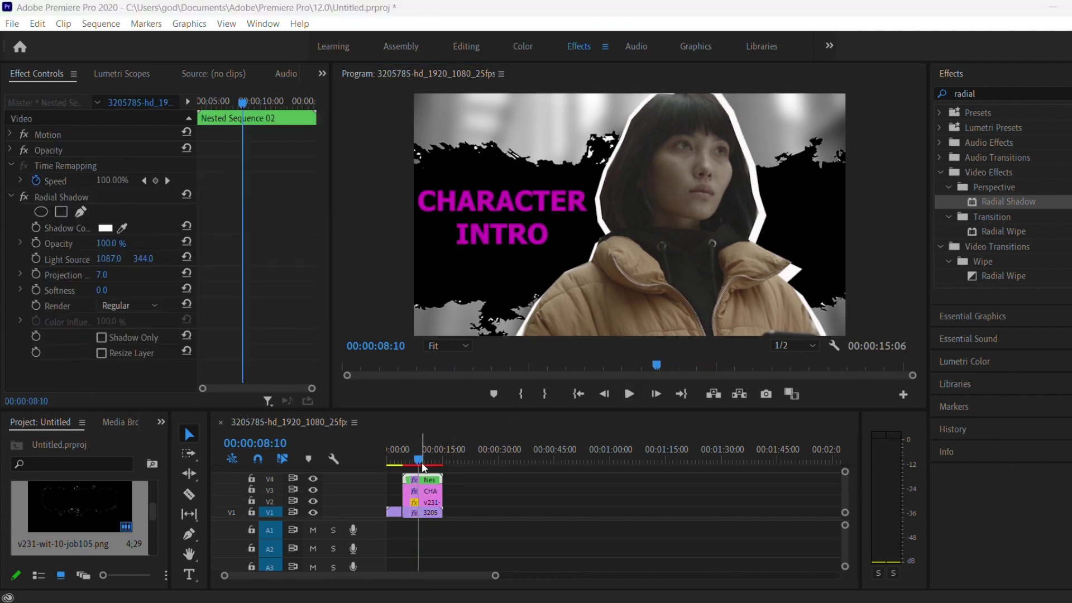
pyautogui.press('Home')
pyautogui.press('space')
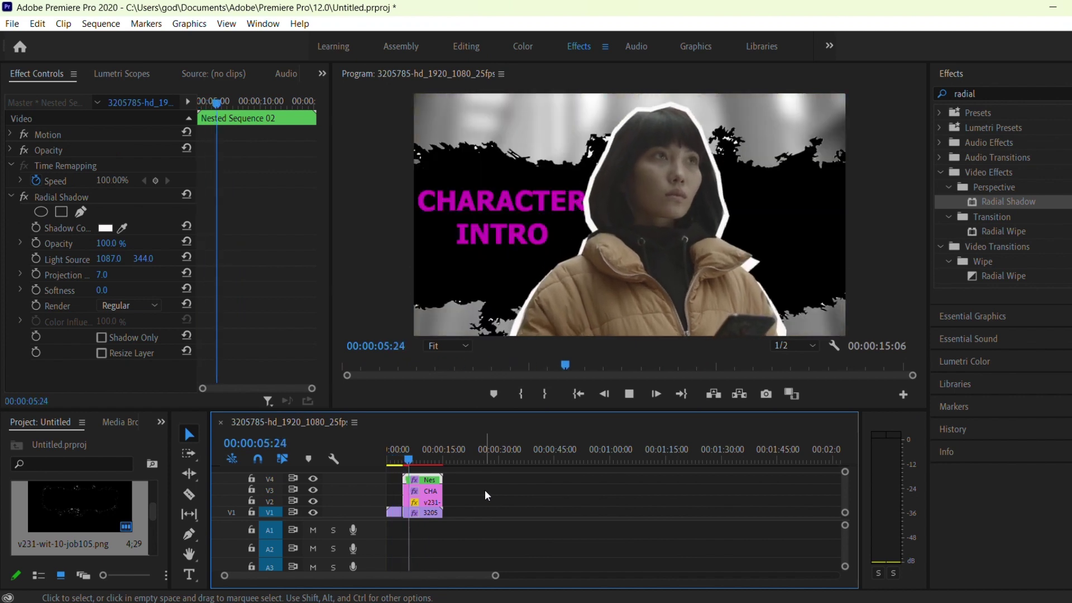
pyautogui.click(629, 394)
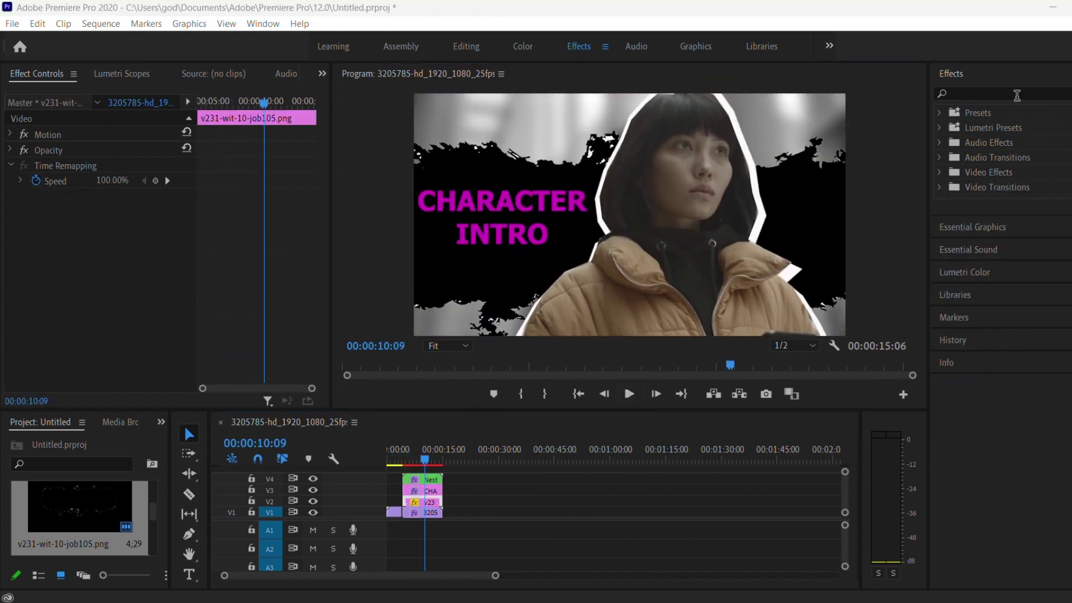
# Apply Change to Color to the V2 ink-brush overlay, turning black into the jacket's brown
pyautogui.click(1017, 95)
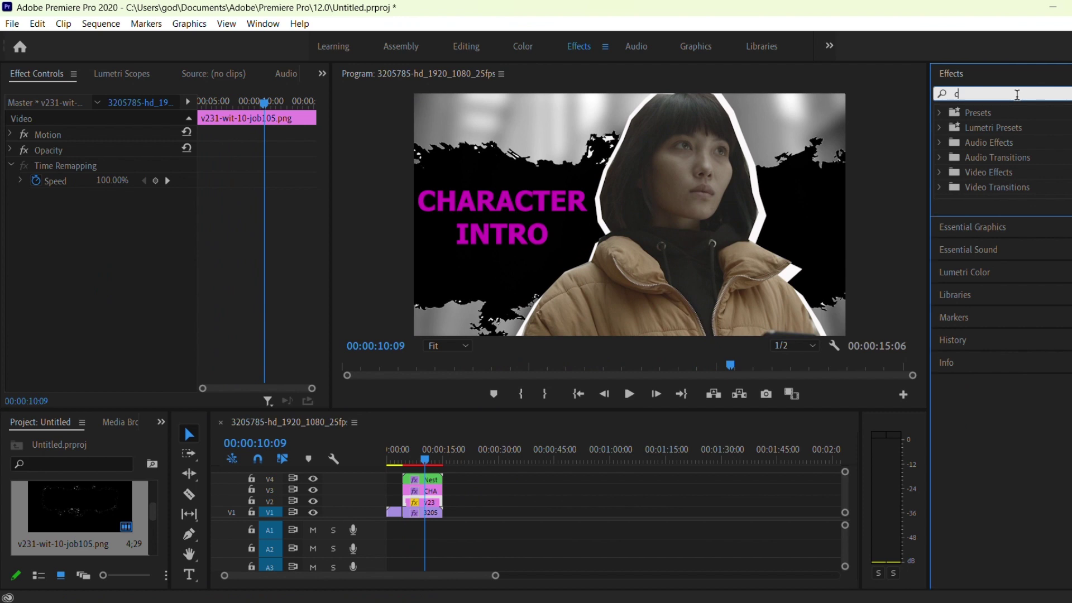
pyautogui.write('hang')
pyautogui.moveTo(1031, 215); pyautogui.dragTo(425, 502)
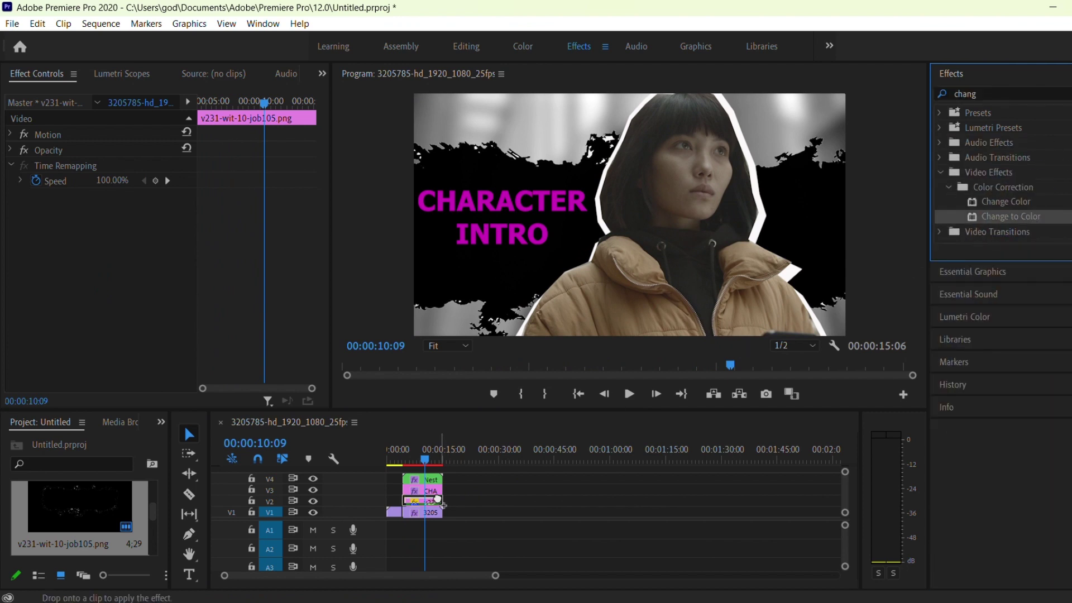
pyautogui.moveTo(122, 228); pyautogui.dragTo(414, 162)
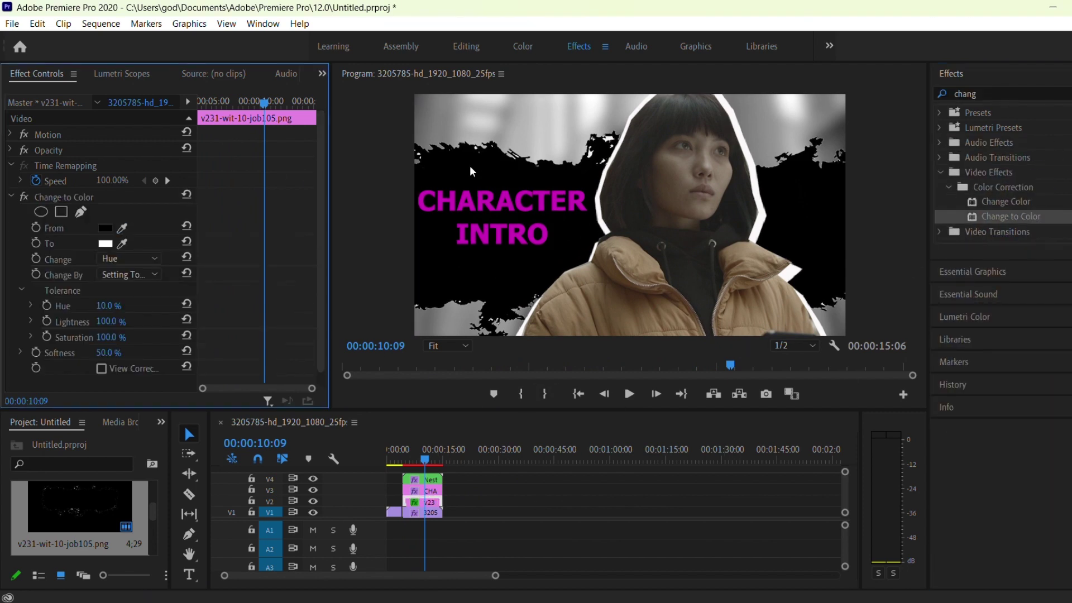
pyautogui.moveTo(122, 244); pyautogui.dragTo(143, 237)
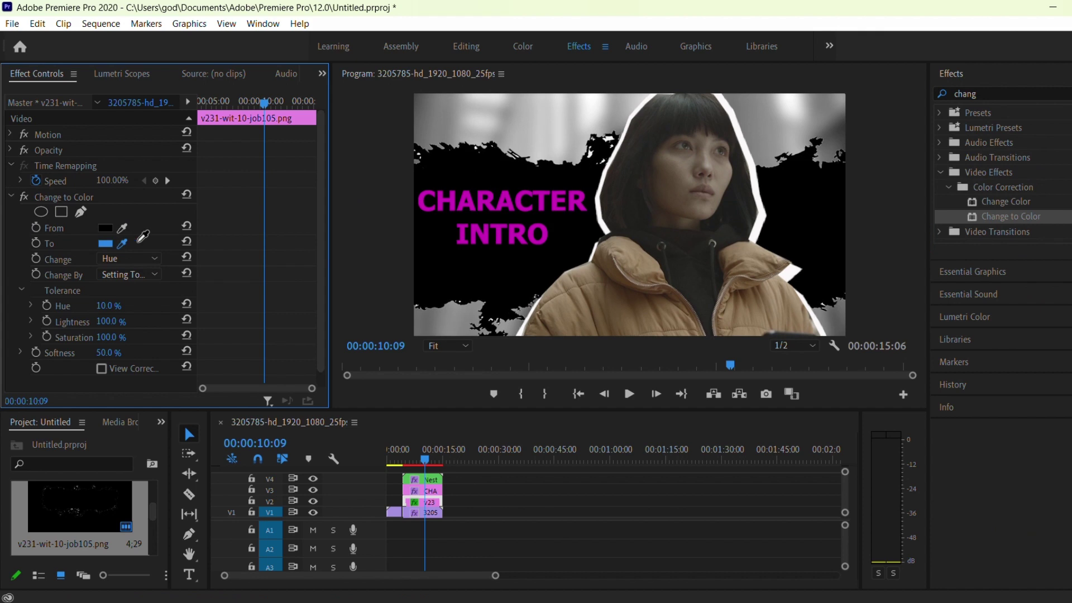
pyautogui.click(598, 295)
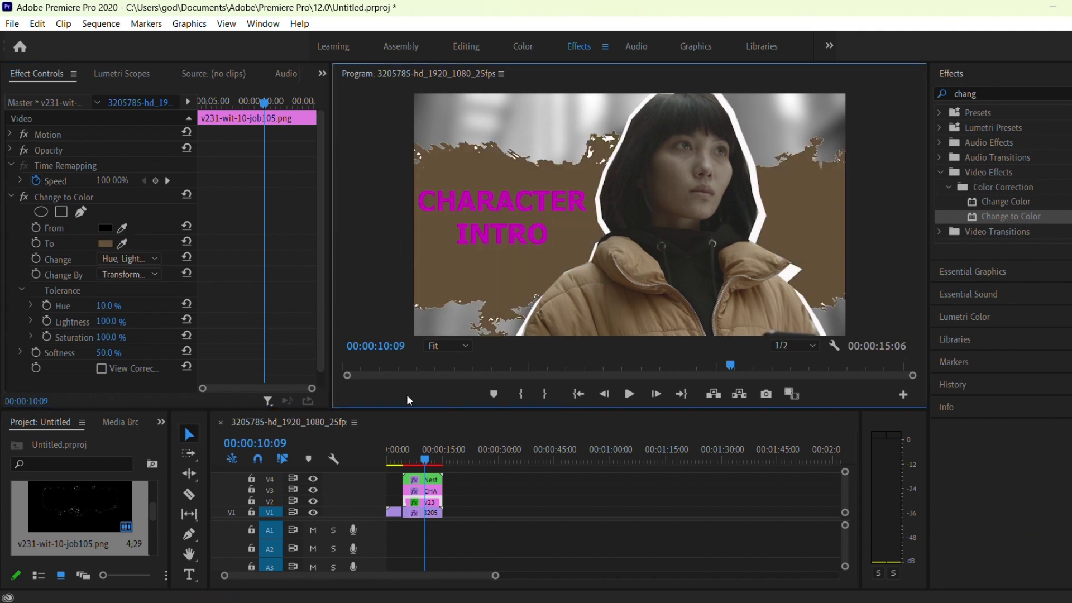
pyautogui.click(530, 200)
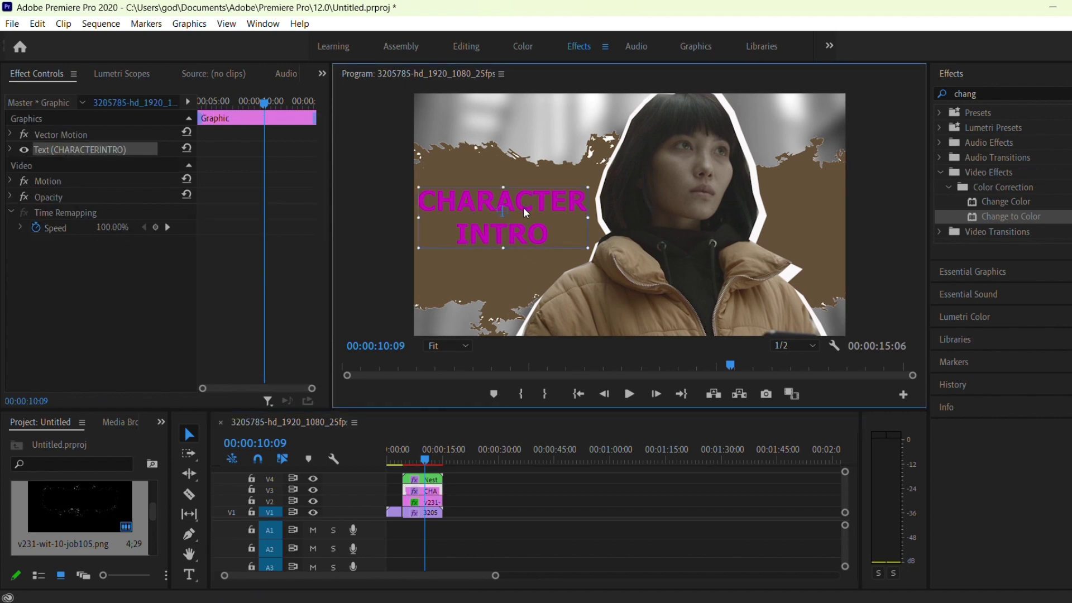
# Change the CHARACTER INTRO title fill from magenta to near-white
pyautogui.click(10, 149)
pyautogui.click(75, 341)
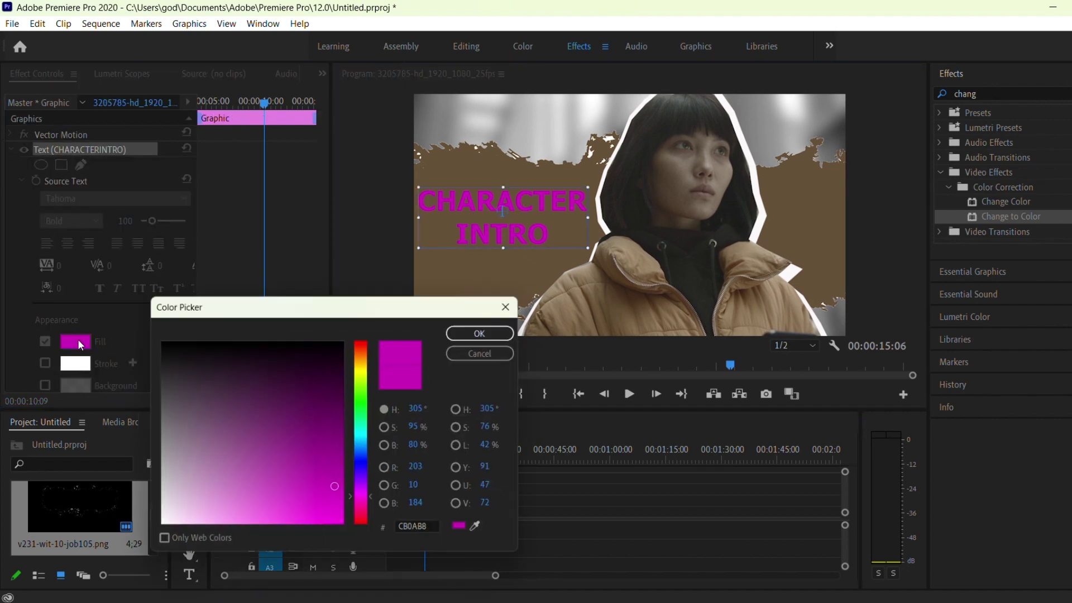
pyautogui.click(165, 482)
pyautogui.moveTo(165, 482); pyautogui.dragTo(162, 522)
pyautogui.click(490, 331)
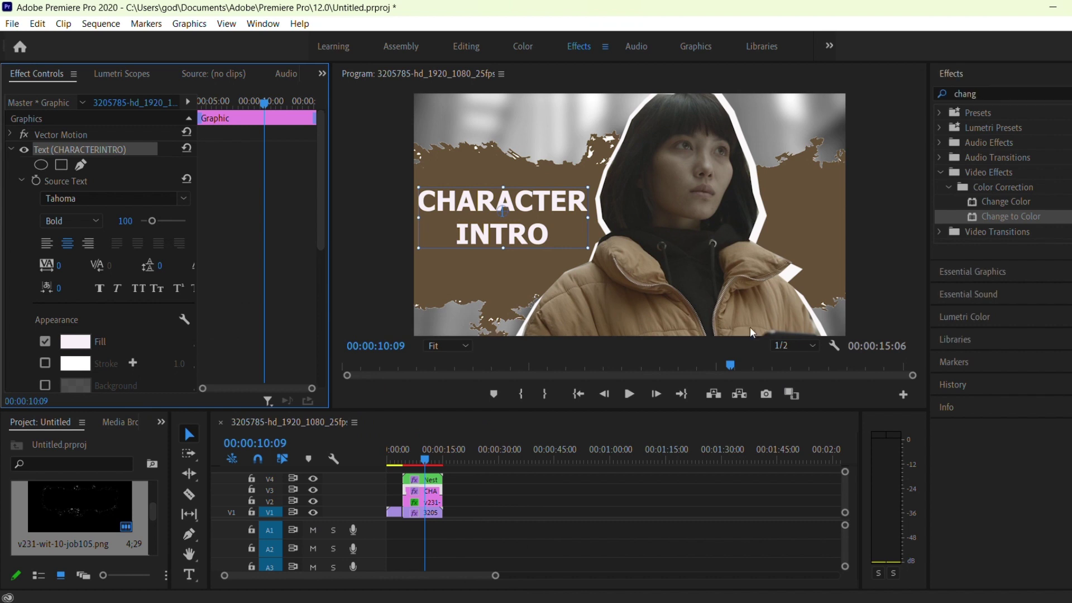
# Nudge the title slightly down and left, preview it, then select the brush overlay clip
pyautogui.moveTo(523, 237); pyautogui.dragTo(520, 243)
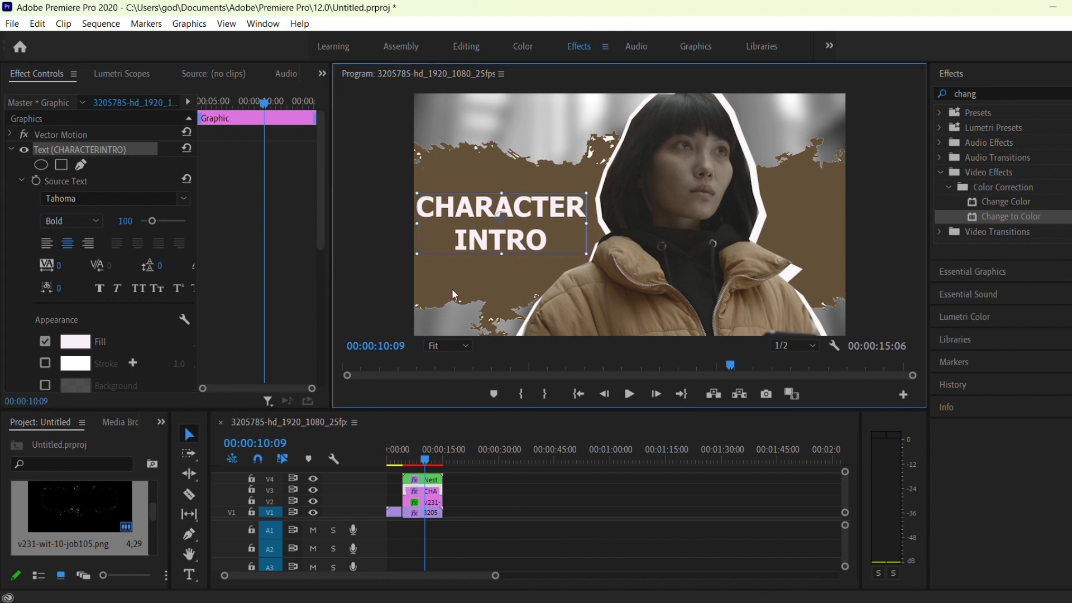
pyautogui.click(378, 300)
pyautogui.click(393, 463)
pyautogui.press('space')
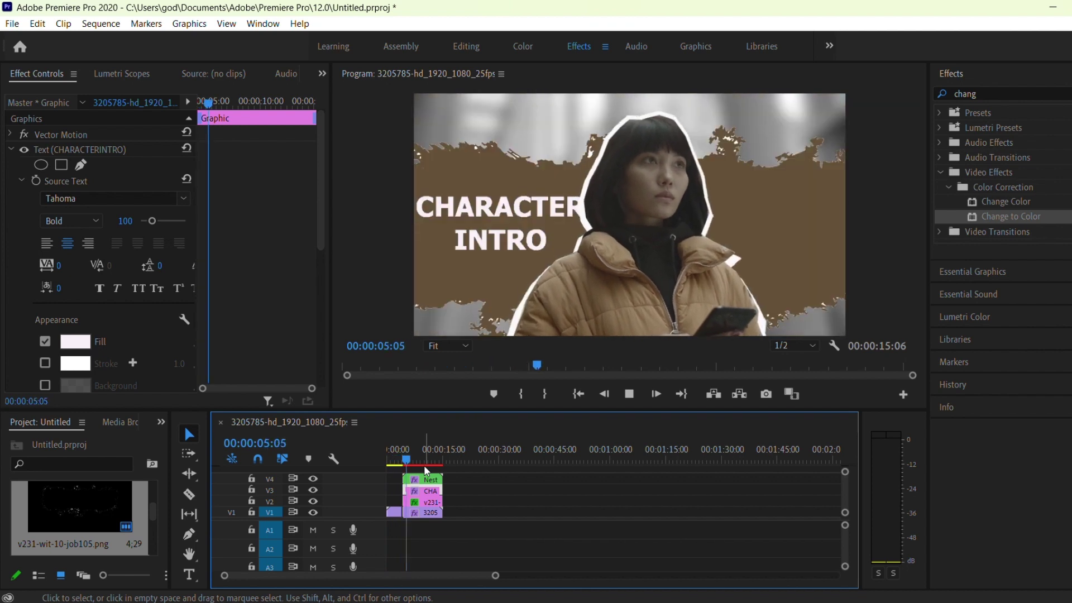
pyautogui.press('space')
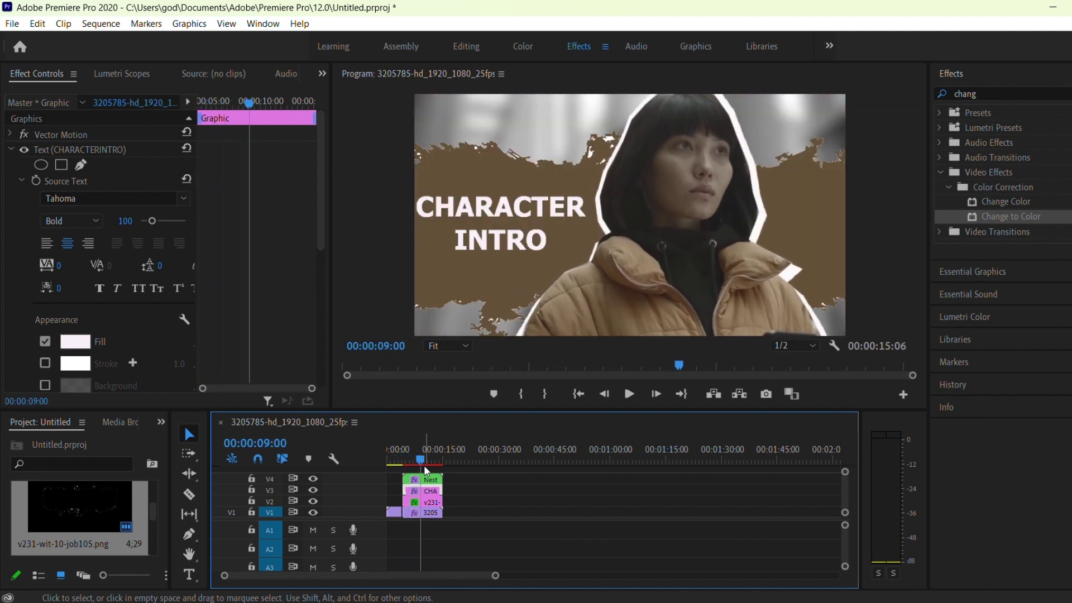
pyautogui.click(428, 502)
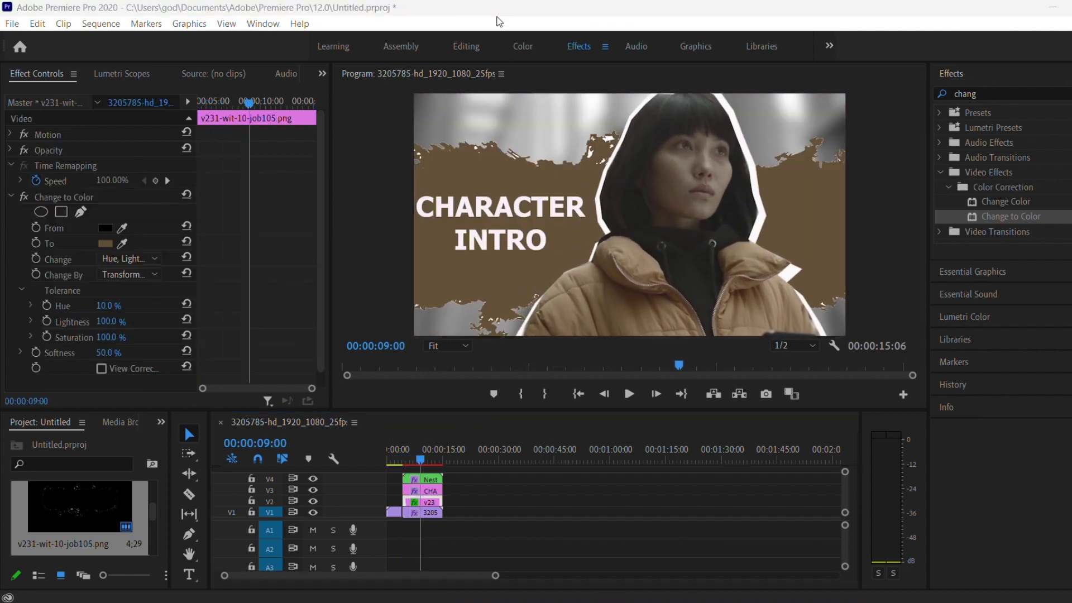
# Keyframe the brush overlay's Scale, shrinking it from 69 to 60 later in the clip
pyautogui.click(10, 134)
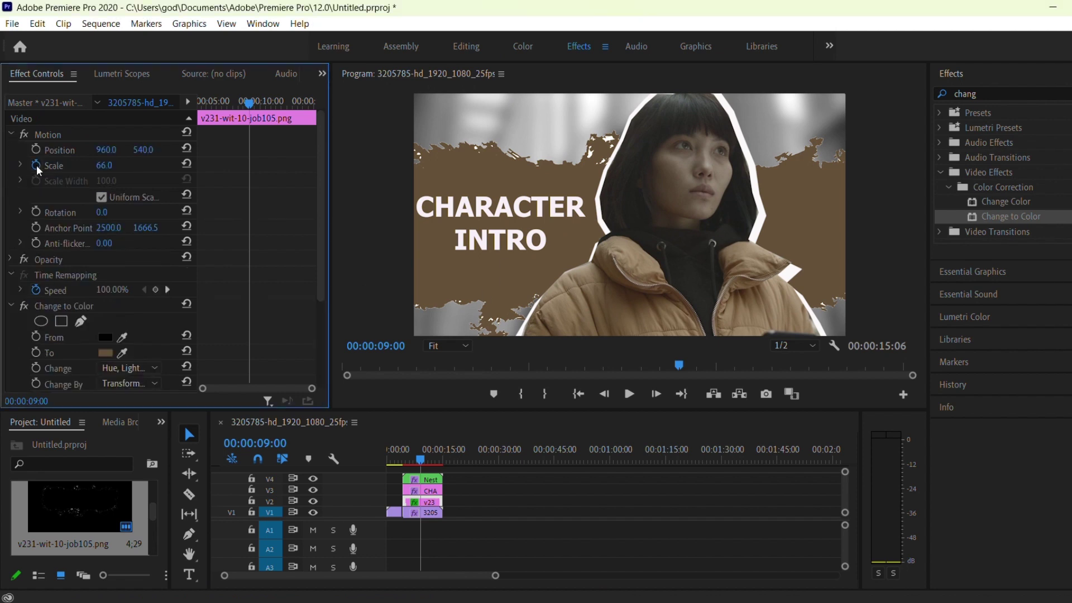
pyautogui.click(36, 166)
pyautogui.moveTo(101, 164); pyautogui.dragTo(102, 172)
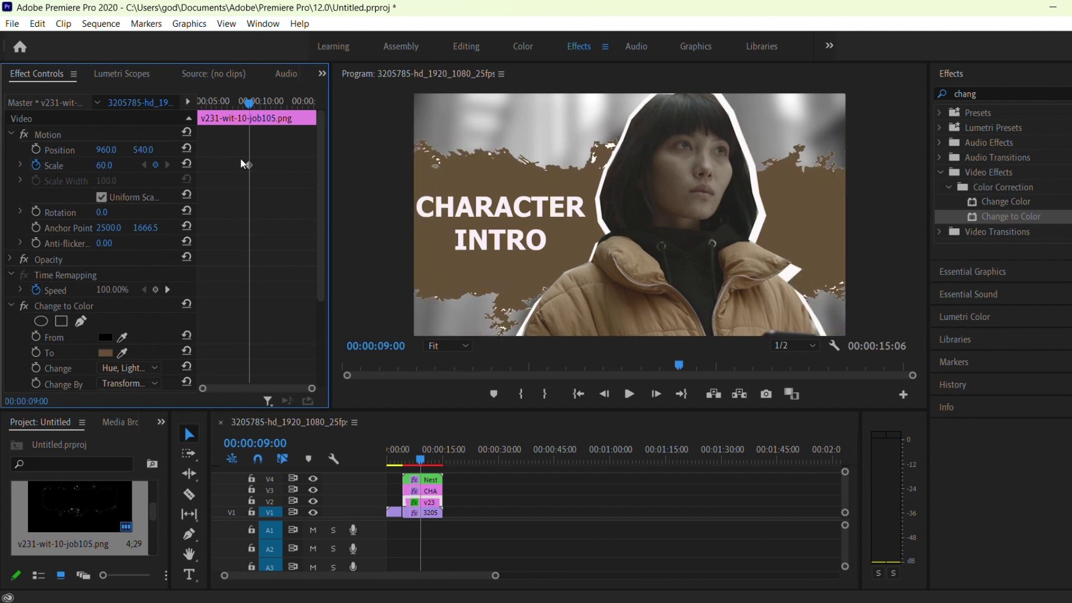
pyautogui.moveTo(268, 172); pyautogui.dragTo(313, 171)
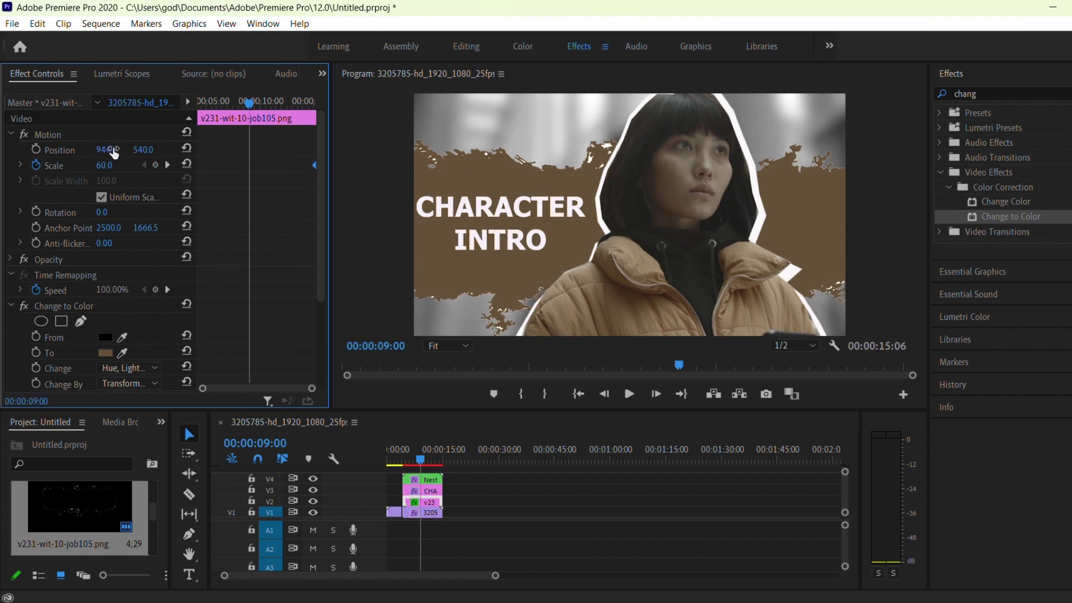
pyautogui.moveTo(104, 165); pyautogui.dragTo(113, 171)
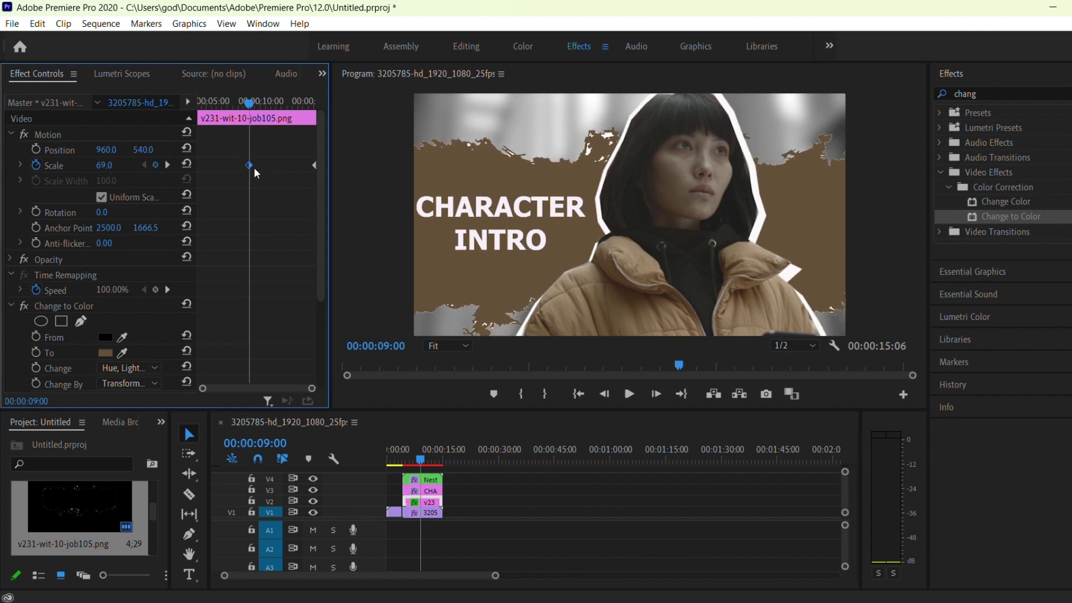
# Preview the overlay scale animation from around 3 seconds
pyautogui.click(398, 453)
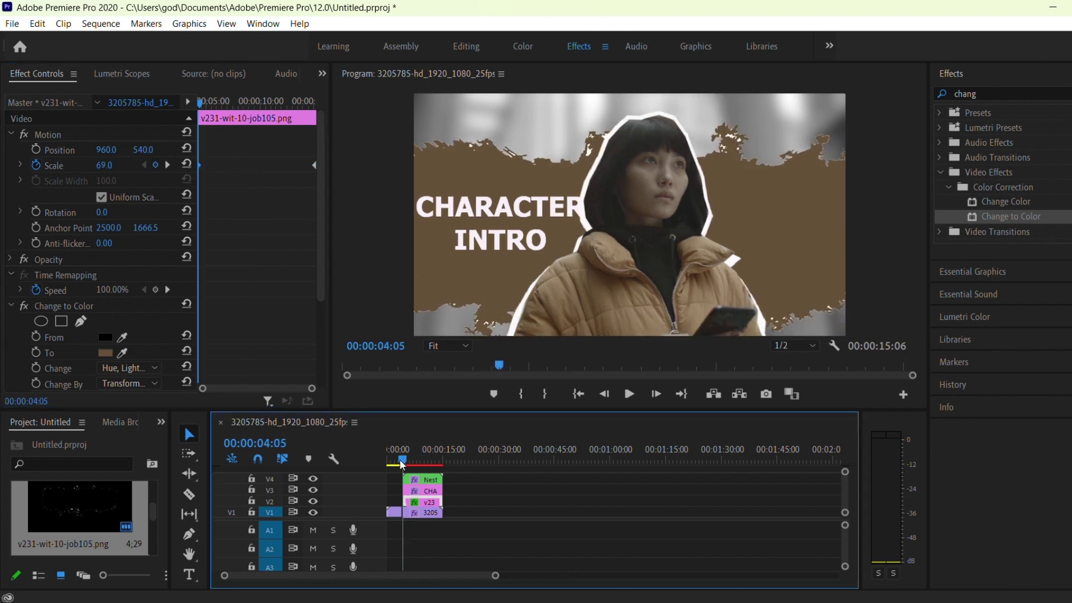
pyautogui.click(629, 394)
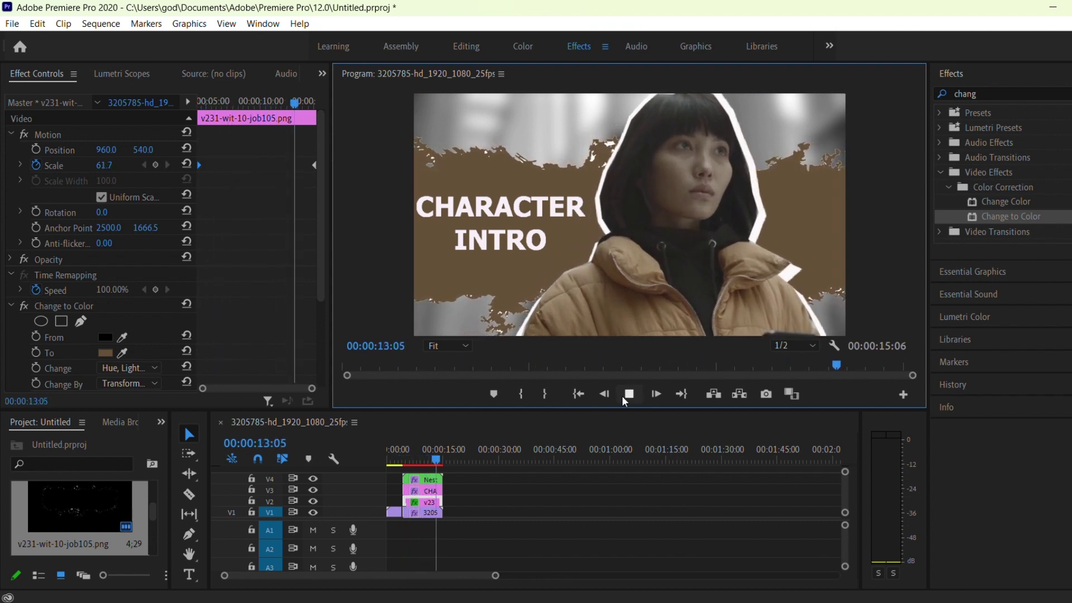
pyautogui.click(624, 398)
# Play the finished character intro from its start in a maximized Program monitor
pyautogui.press('Home')
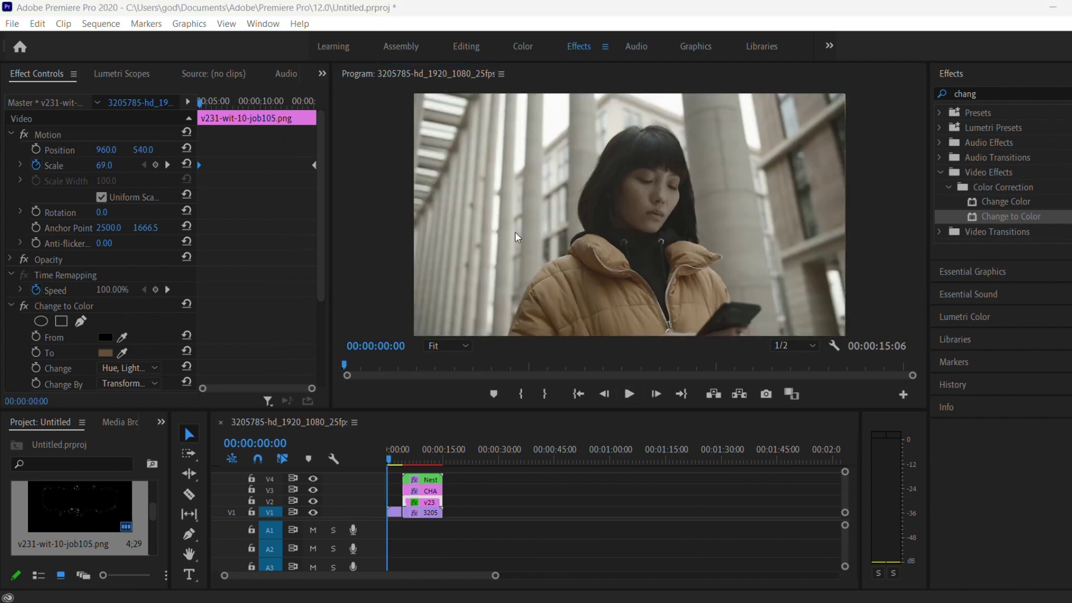
pyautogui.press('`')
pyautogui.click(575, 575)
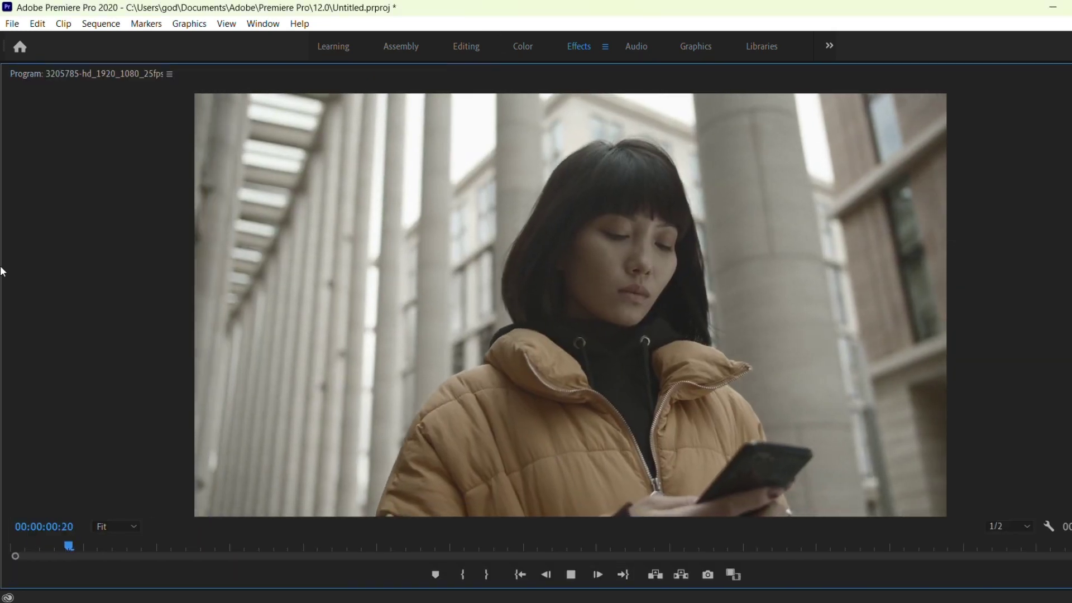